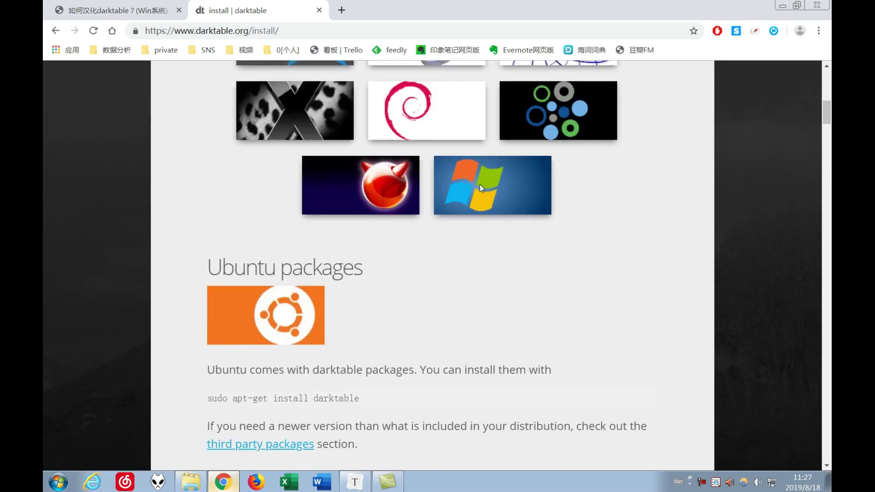
Go to the Microsoft Windows section of the darktable install page to view the Windows installer link
scroll(470, 296, "up", 3)
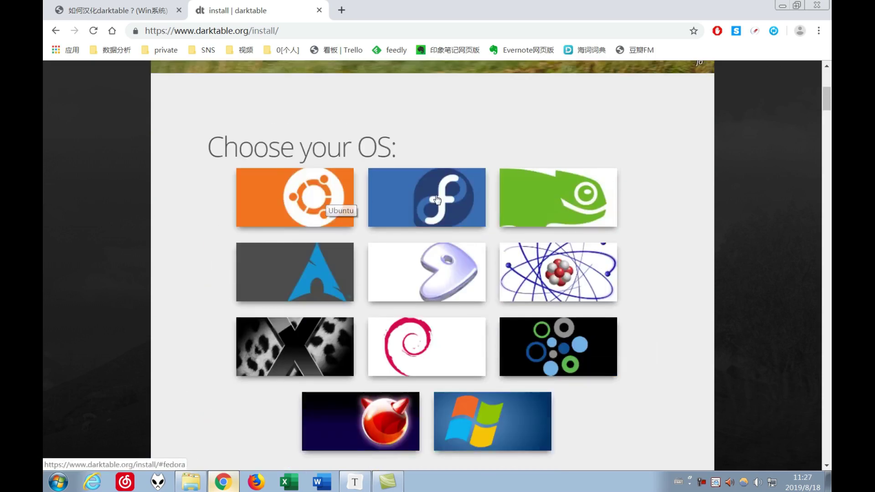
scroll(489, 263, "down", 3)
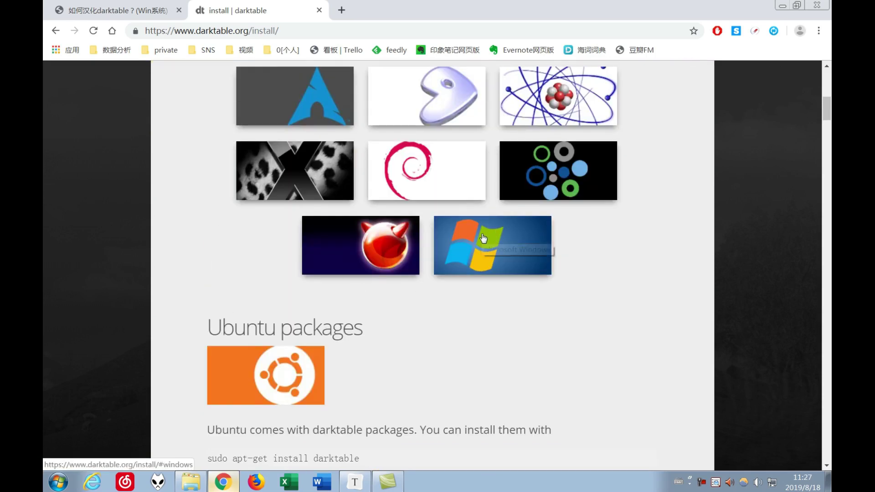
left_click(486, 252)
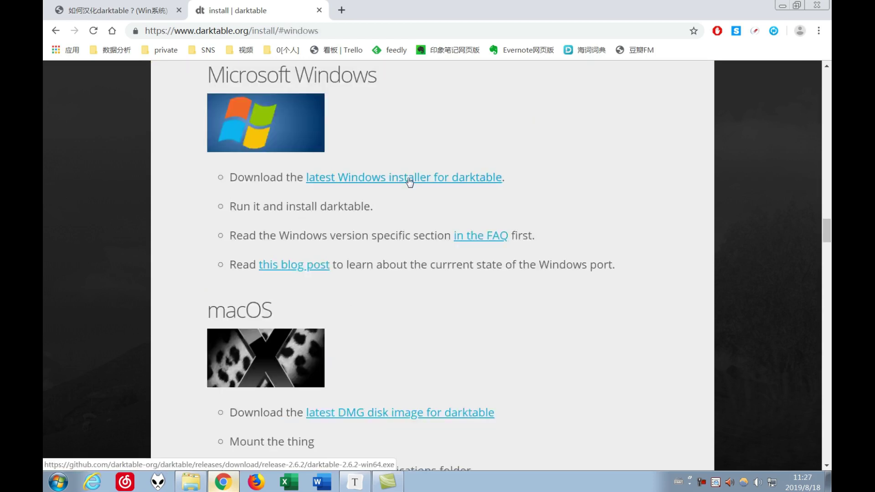
Switch to the file explorer, launch darktable-2.6.2-win64.exe from drive E and accept the installer's license agreement
left_click(190, 482)
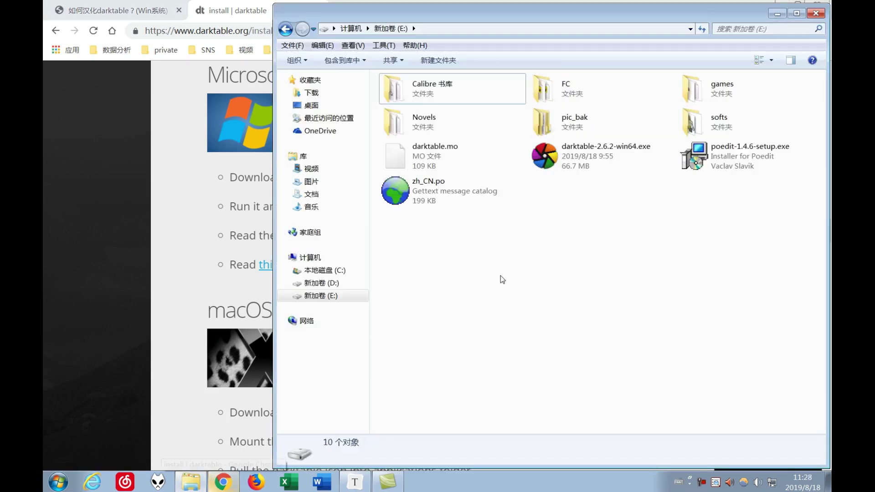
left_click(580, 162)
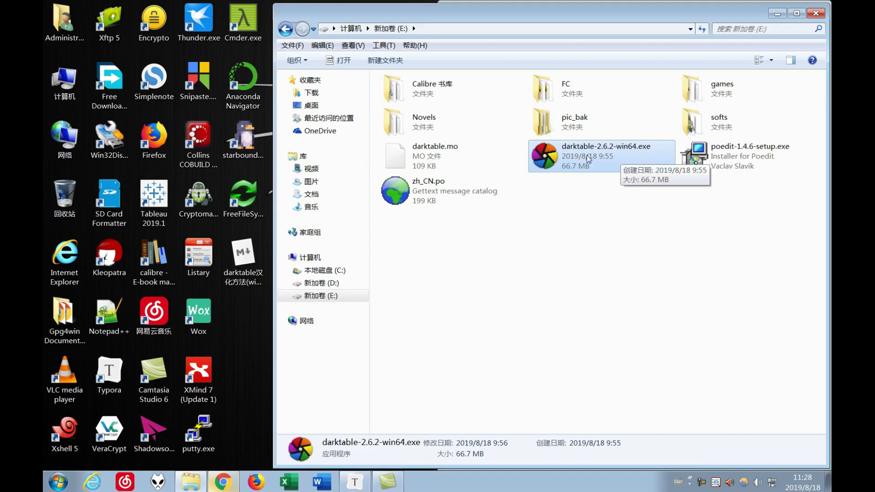
left_click(607, 204)
left_click(587, 163)
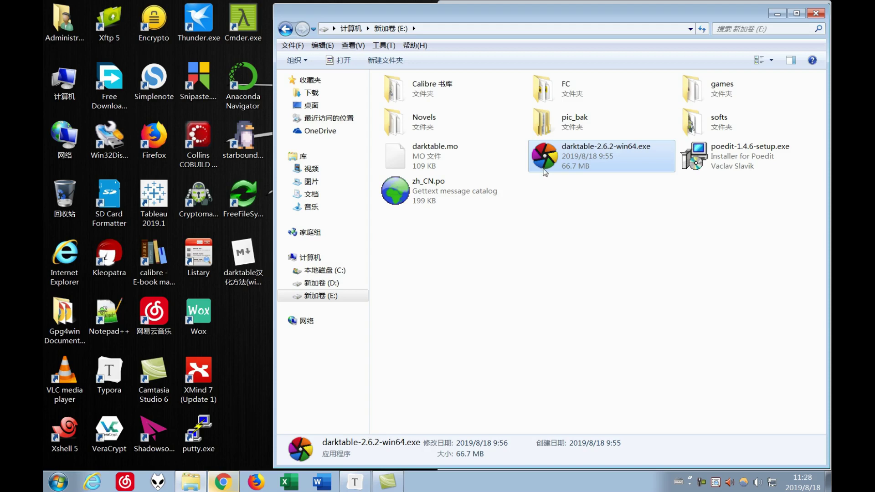
double_click(552, 162)
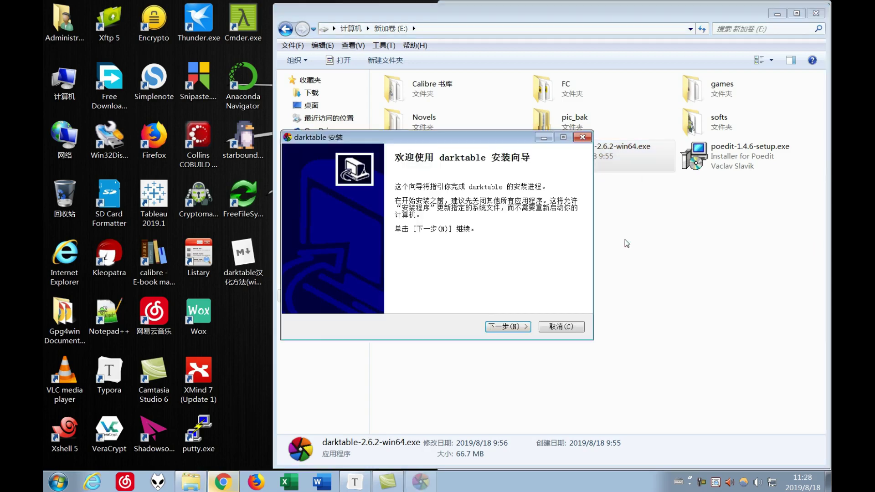
left_click(505, 327)
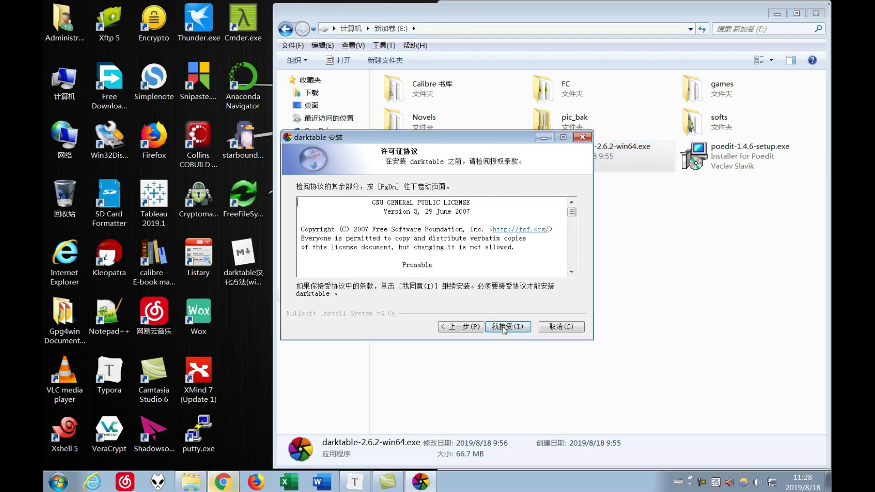
left_click(504, 326)
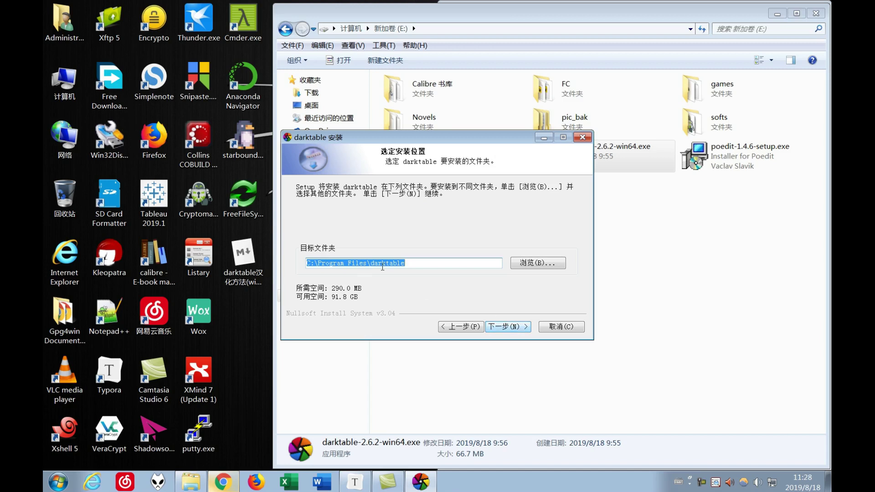
Try drive D in the installer's destination folder path and set the drive letter back to C
left_click(408, 263)
left_click_drag(310, 263, 297, 263)
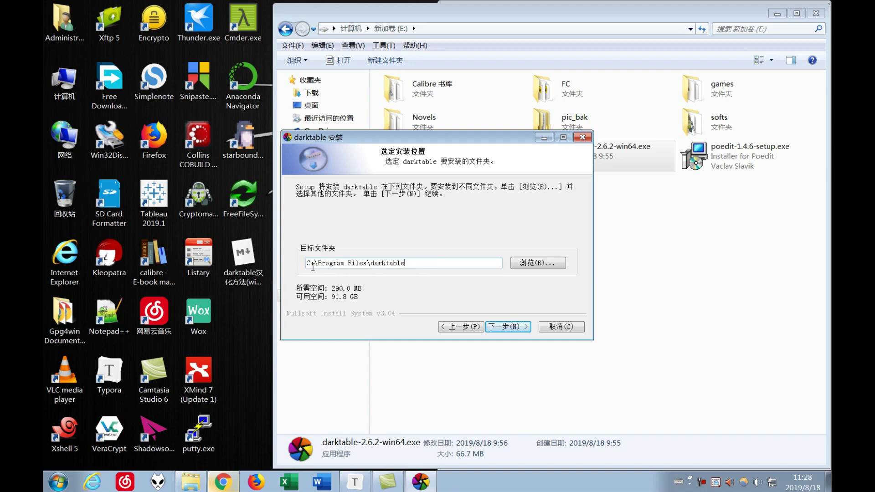
type("d")
left_click_drag(311, 263, 287, 267)
type("c")
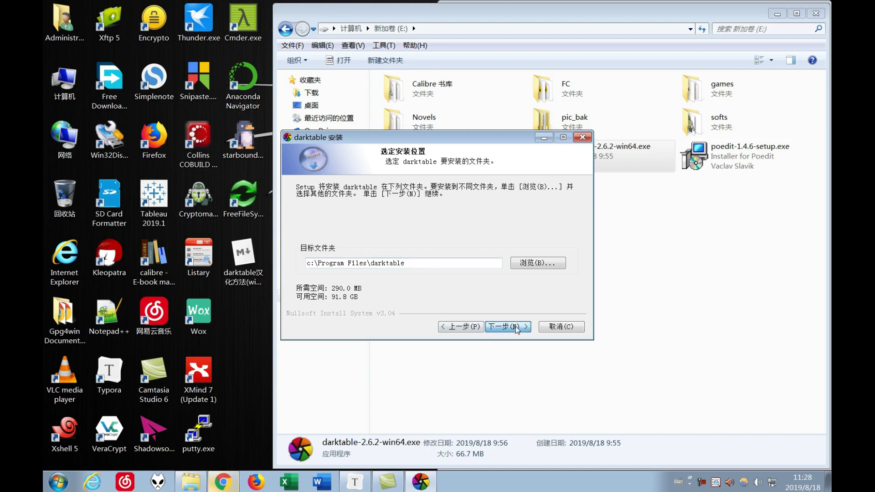
Install darktable to c:\Program Files\darktable with the preselected components and finish the setup wizard
left_click(516, 328)
left_click(514, 327)
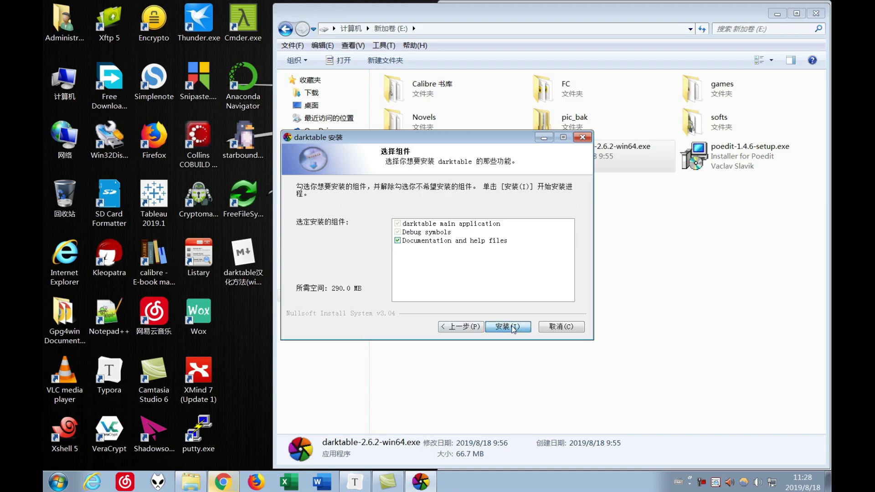
left_click(514, 328)
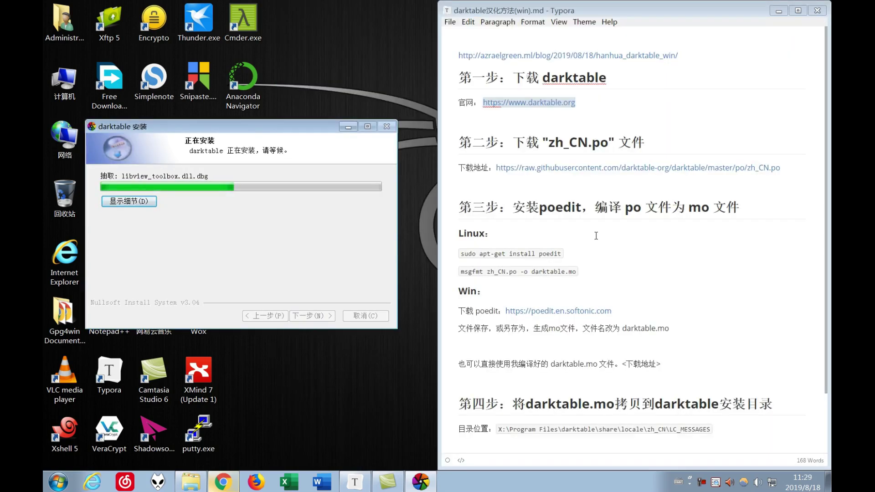
left_click_drag(281, 131, 290, 130)
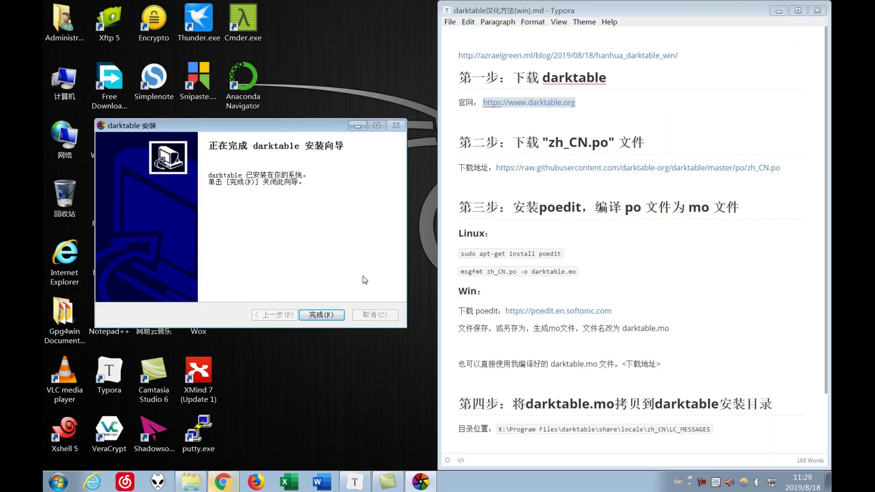
left_click(326, 315)
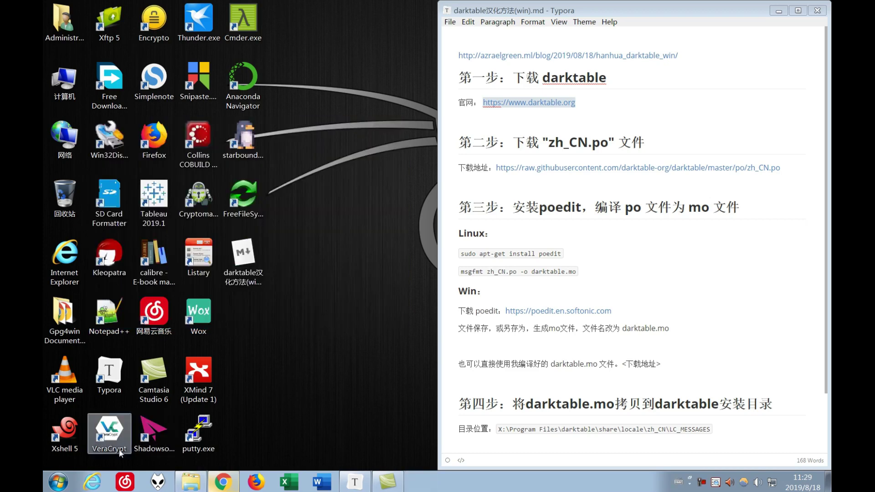
Launch the installed darktable to check its interface language, and close it again
left_click(58, 482)
left_click(73, 431)
left_click(76, 384)
left_click(88, 396)
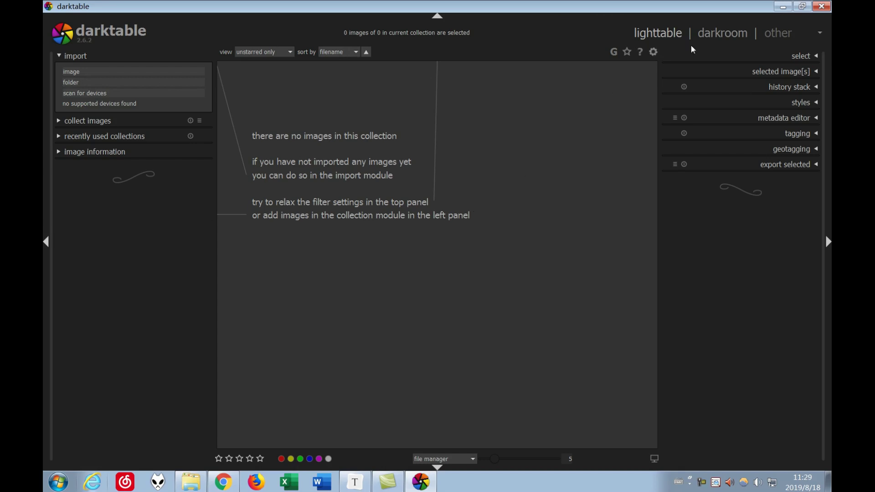
left_click(814, 6)
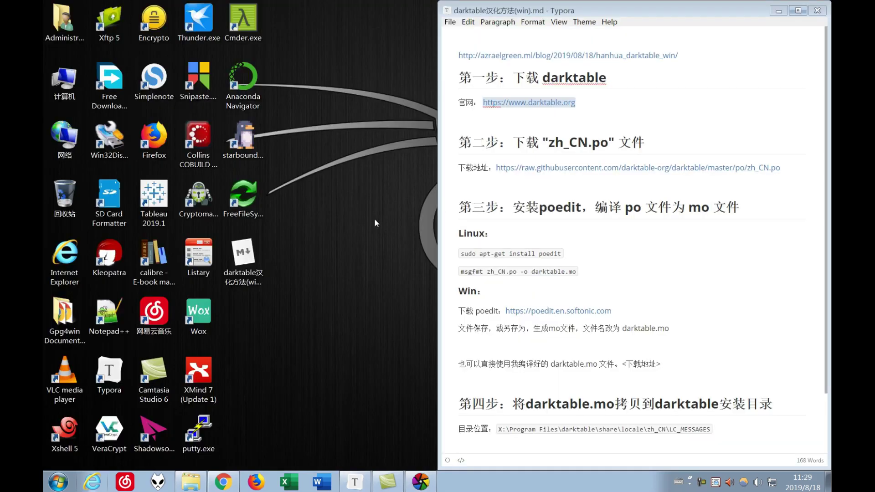
left_click_drag(512, 143, 661, 145)
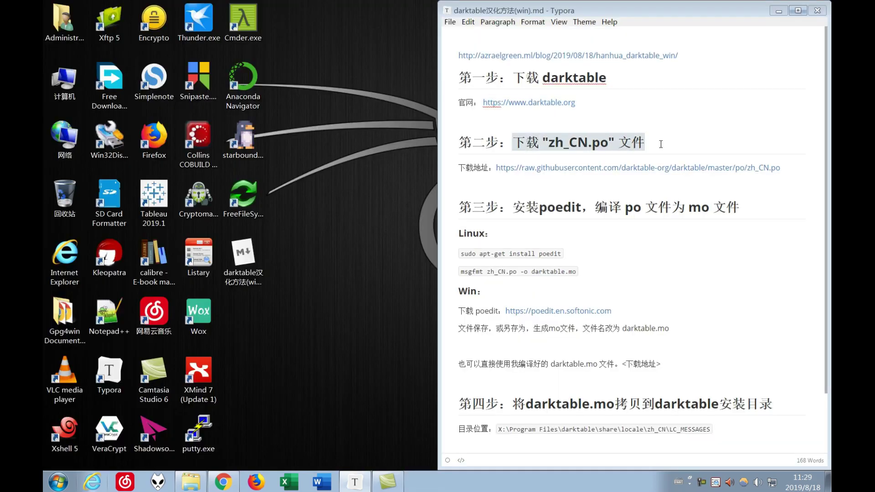
left_click(459, 143)
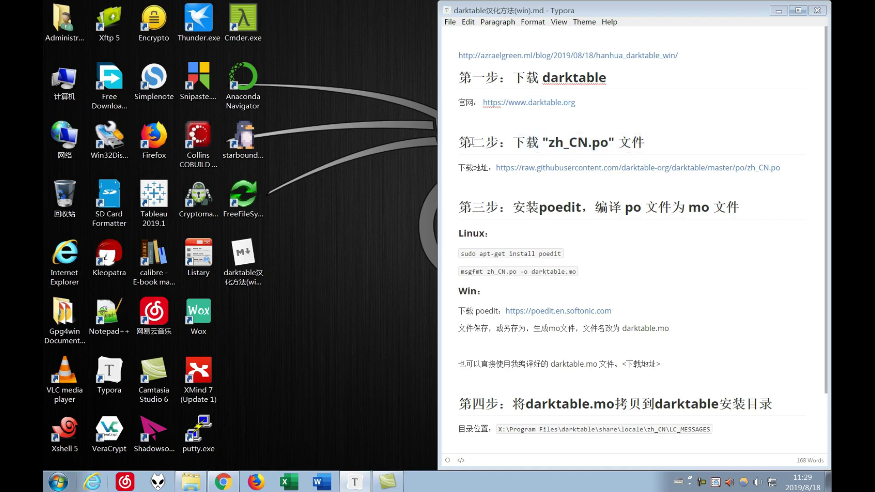
left_click_drag(459, 143, 655, 143)
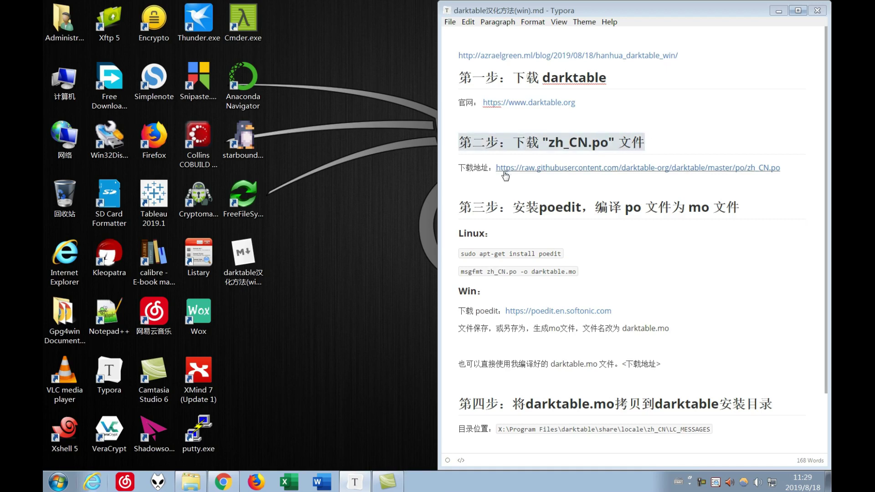
left_click(655, 140)
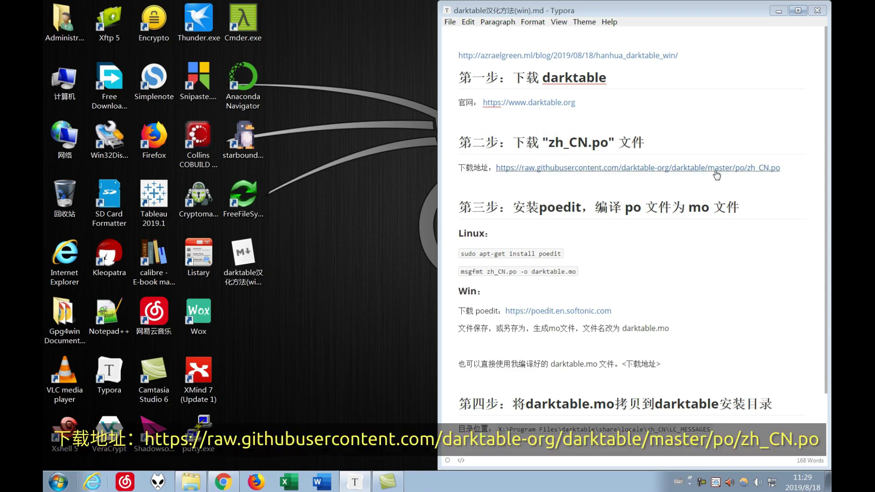
Copy the zh_CN.po download address from the Typora notes and open it in a new Chrome tab
right_click(695, 171)
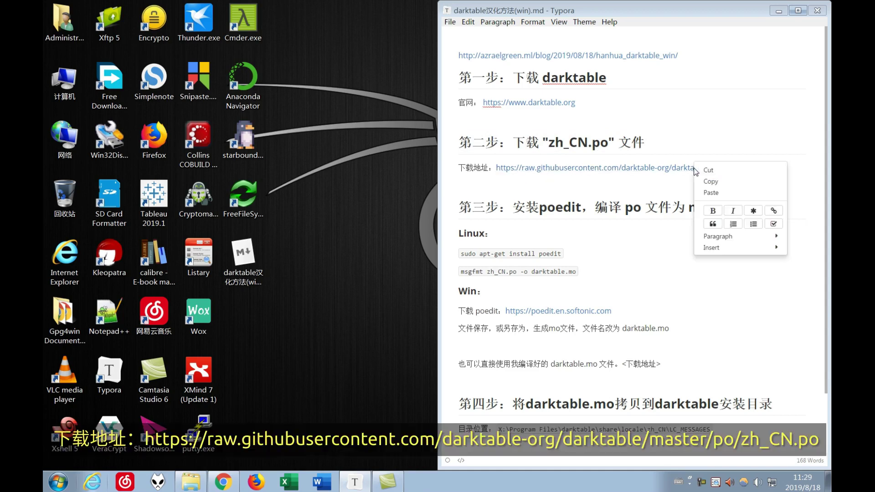
left_click(494, 179)
left_click_drag(496, 168, 781, 171)
key("ctrl+c")
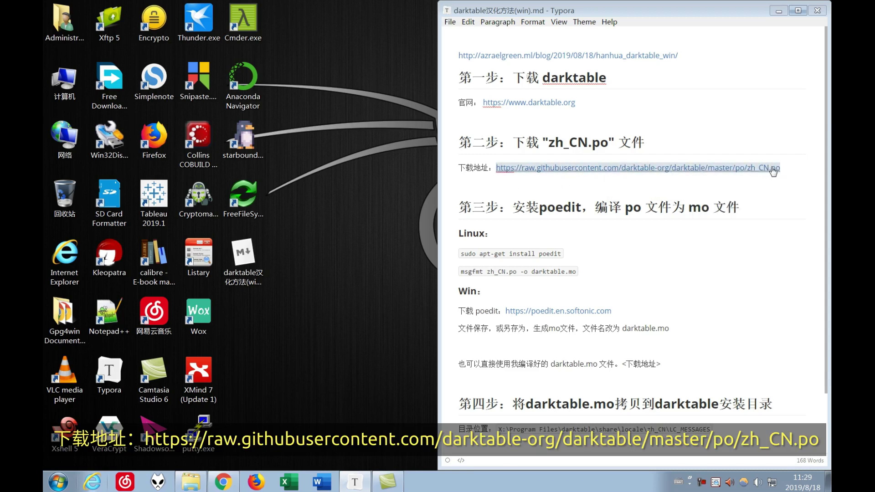
left_click(223, 482)
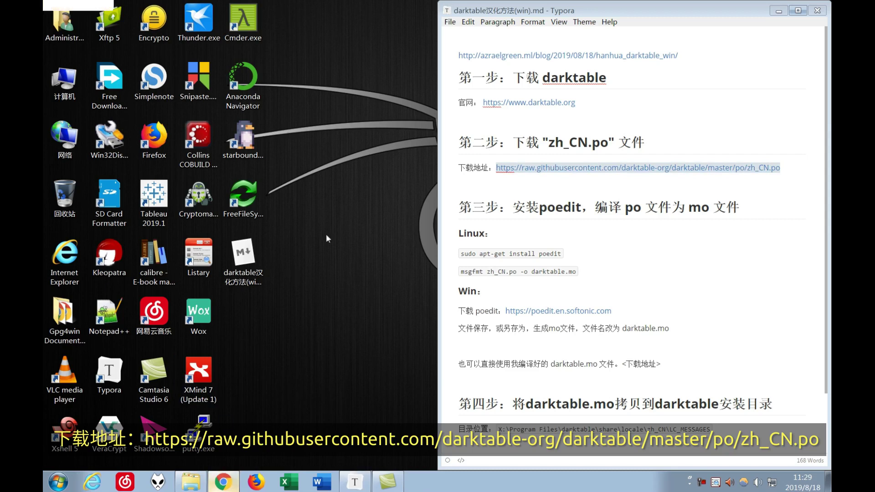
left_click(341, 14)
key("ctrl+v")
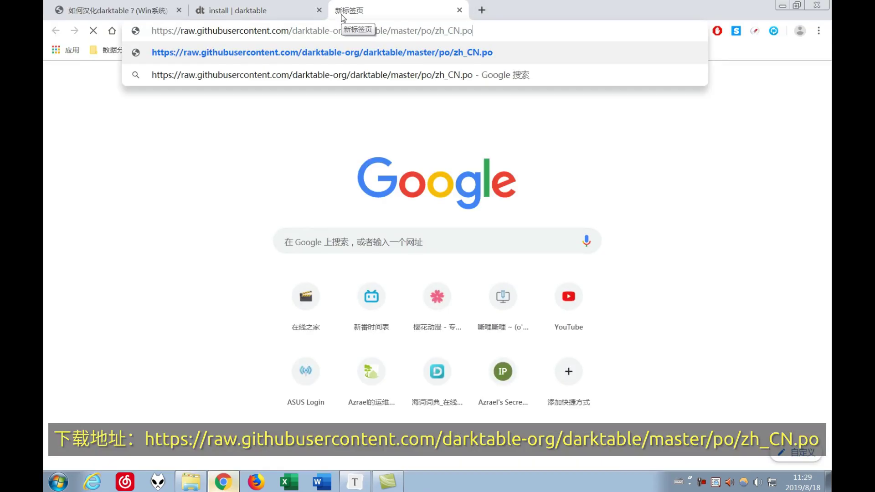
key("Return")
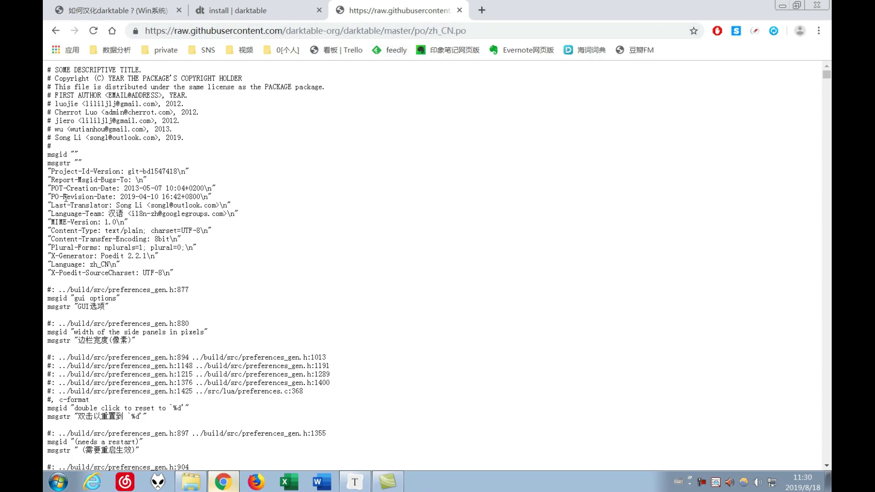
Examine the revision date in the header of zh_CN.po and its translation entries
left_click_drag(53, 197, 226, 196)
left_click_drag(120, 197, 163, 197)
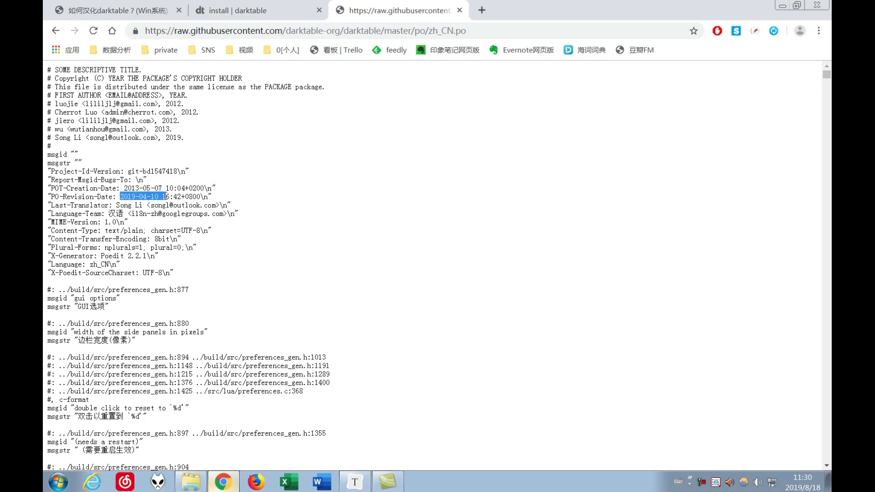
left_click(210, 197)
left_click_drag(213, 197, 237, 192)
left_click(126, 191)
left_click(200, 221)
scroll(230, 250, "down", 9)
scroll(232, 243, "up", 8)
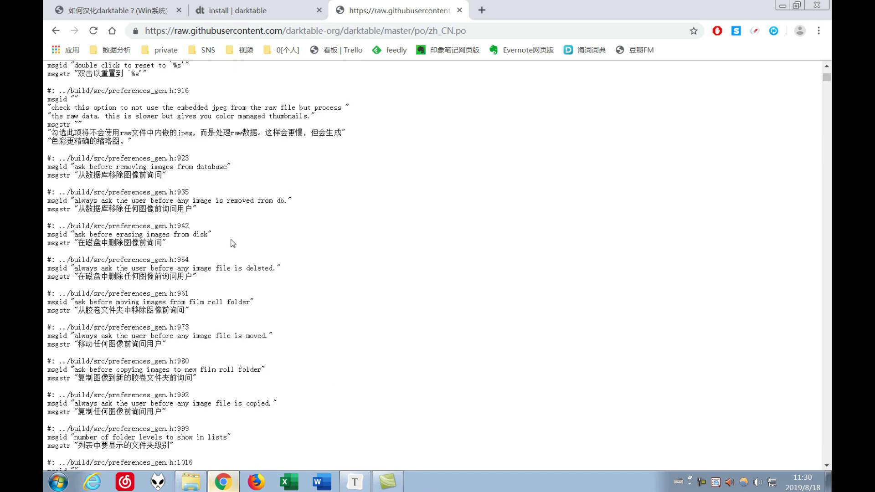
scroll(233, 243, "up", 1)
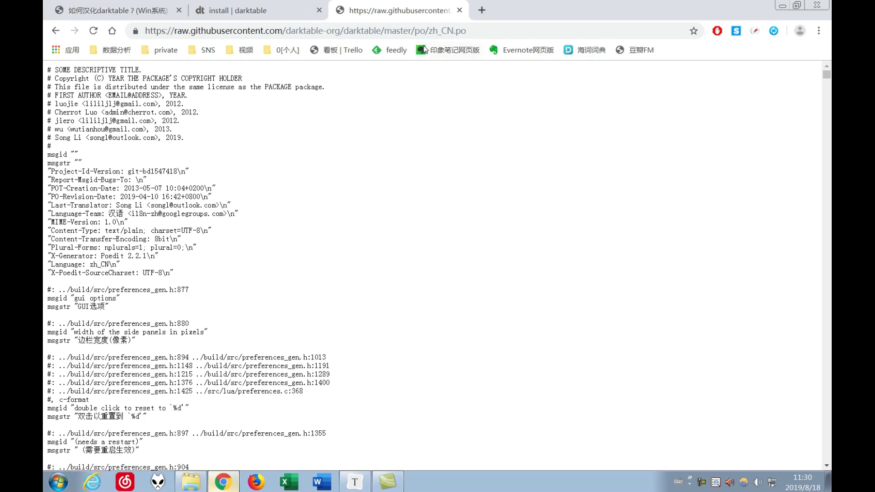
Copy the zh_CN.po address from Chrome and download the file to E:\ with Free Download Manager
left_click(446, 30)
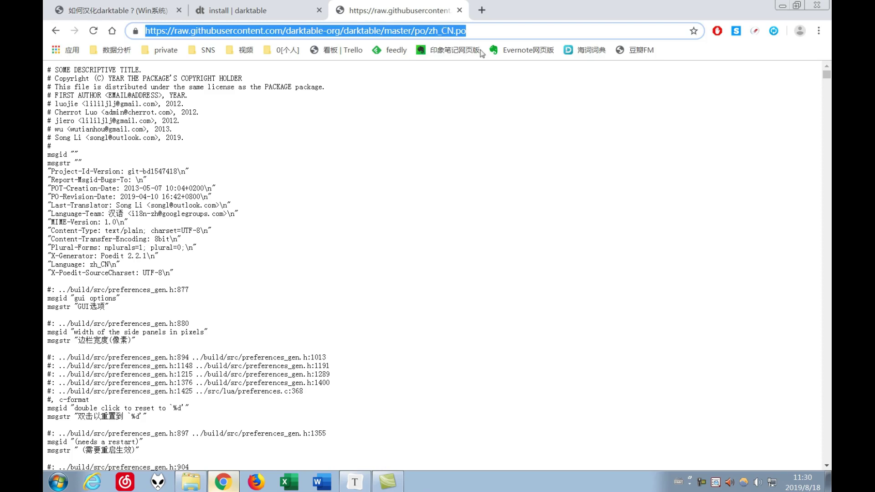
left_click(782, 5)
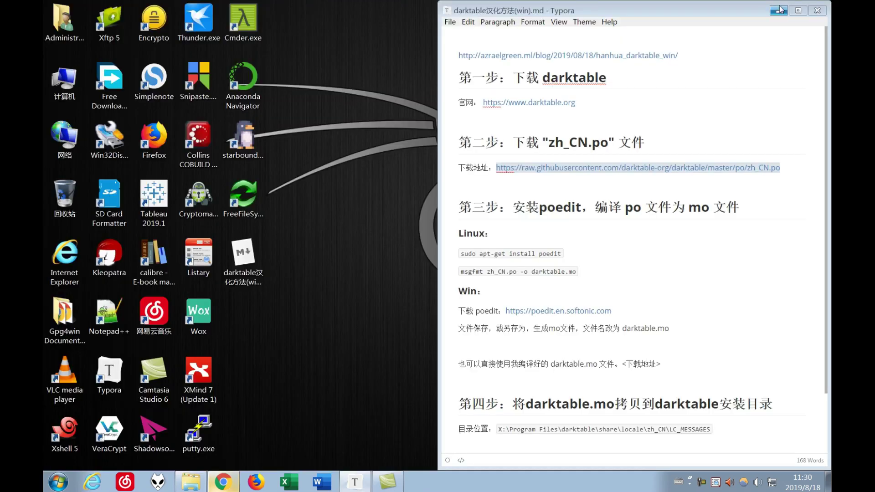
left_click(199, 23)
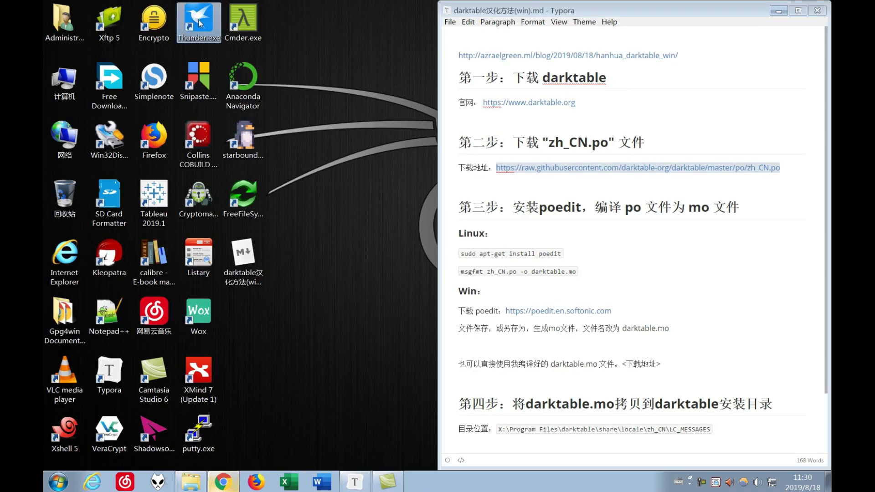
double_click(110, 80)
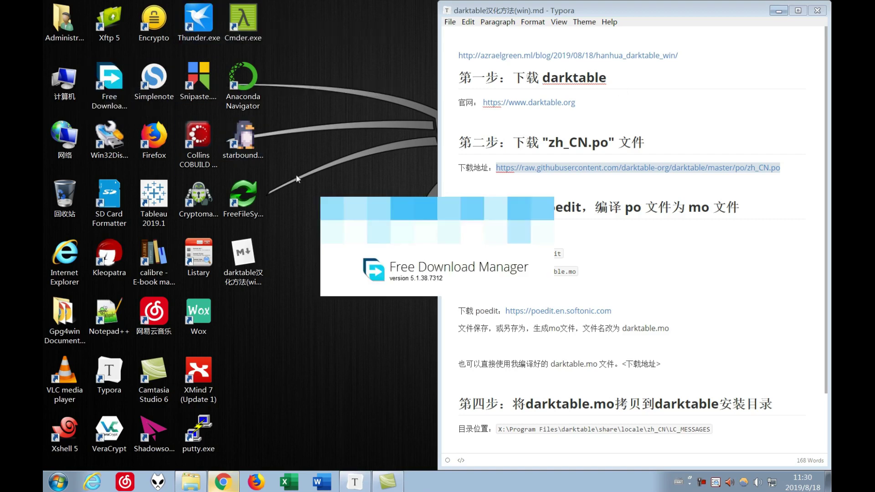
left_click_drag(367, 224, 415, 94)
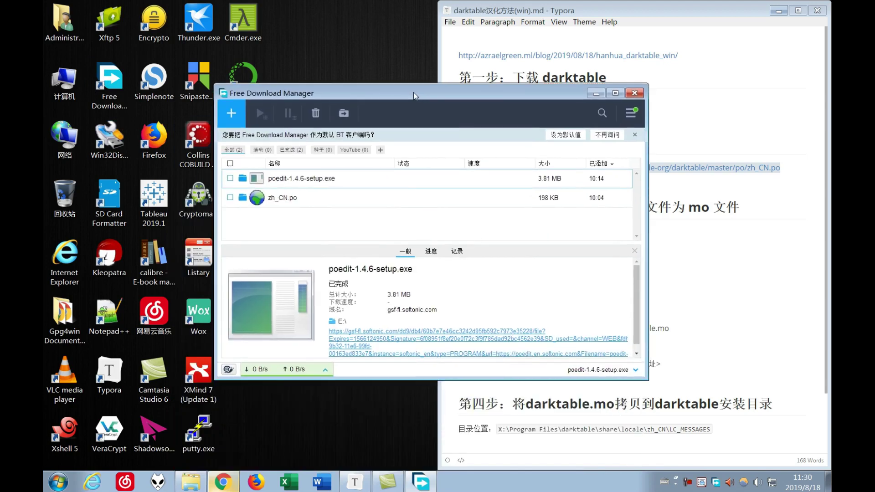
left_click(232, 115)
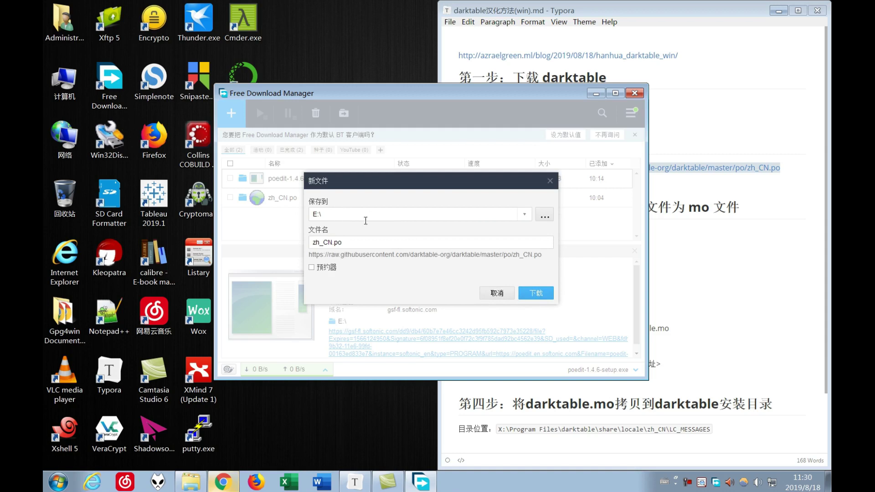
left_click(537, 293)
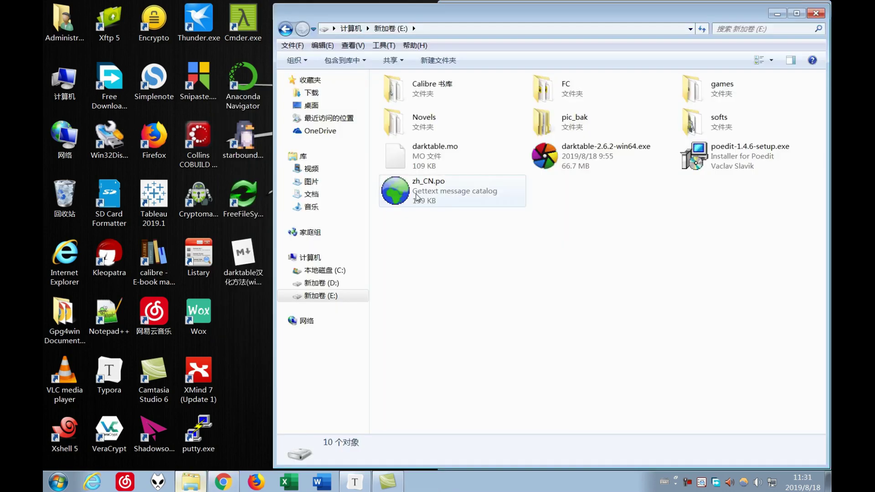
Check the zh_CN.po file on drive E: and move the folder window aside to uncover the notes
left_click(416, 197)
left_click(499, 251)
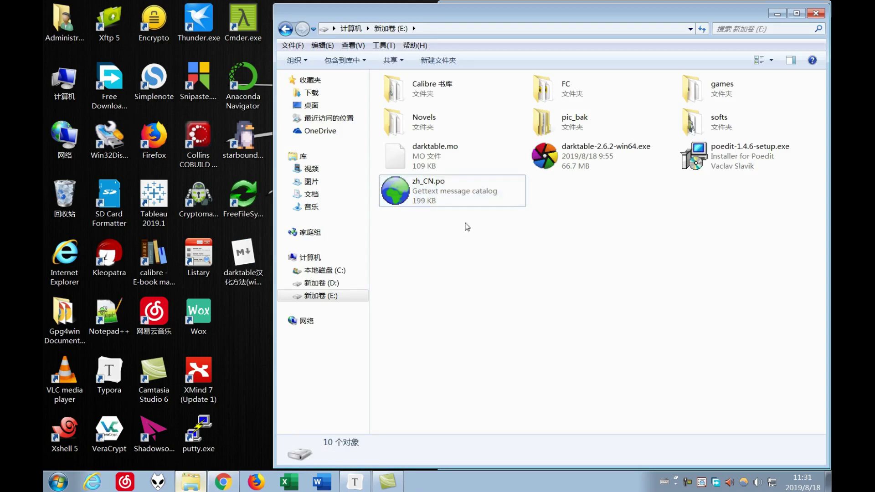
left_click(418, 195)
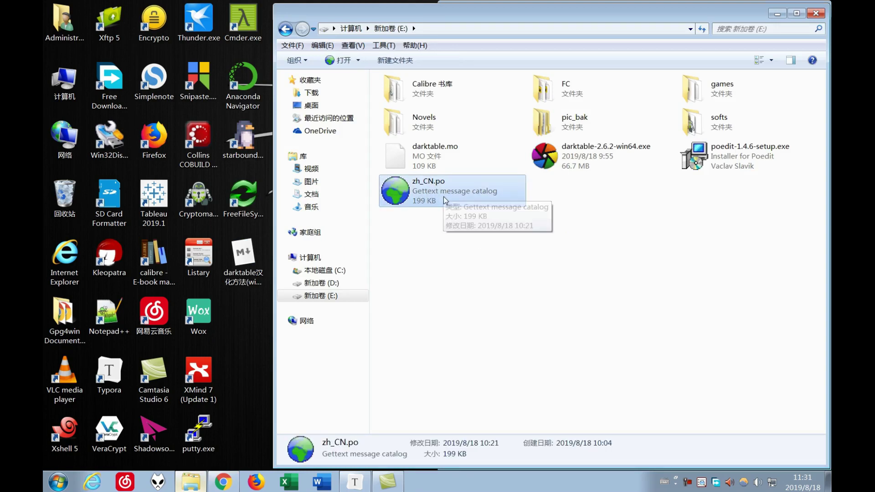
left_click(433, 210)
left_click(431, 204)
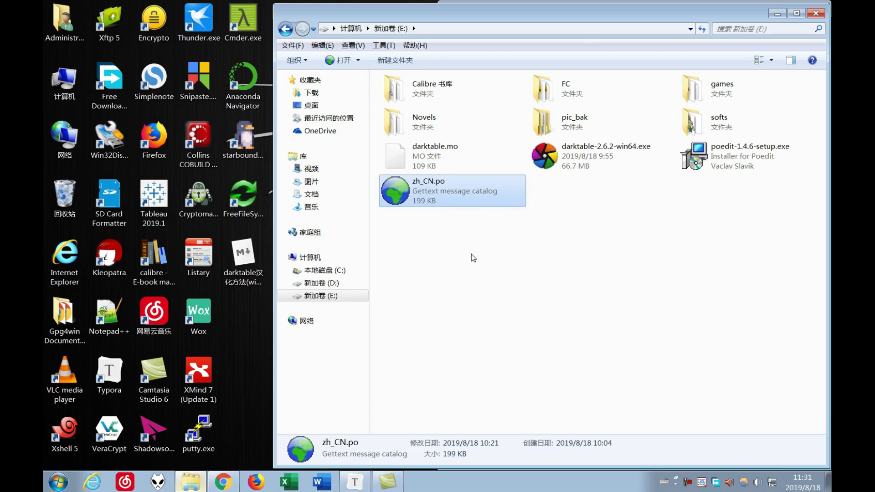
left_click(456, 219)
left_click_drag(598, 16, 395, 22)
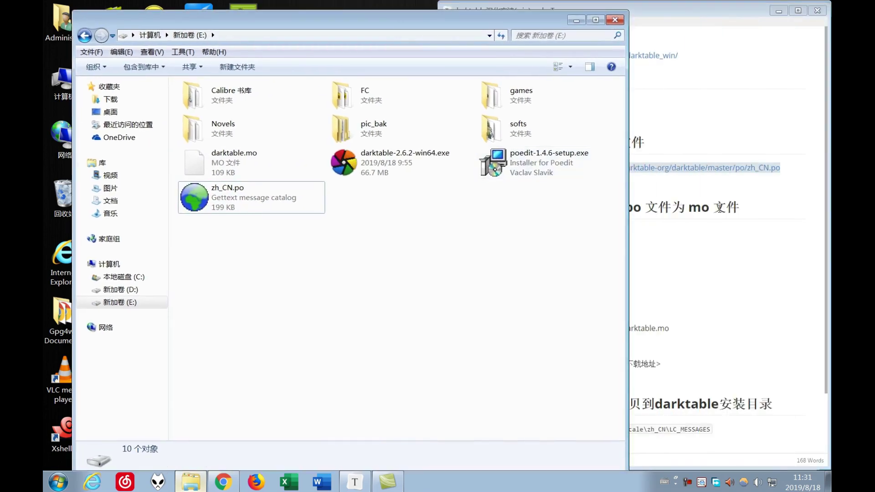
Read step three of the Typora notes on compiling po into mo, including the Linux poedit install and msgfmt commands
left_click(747, 205)
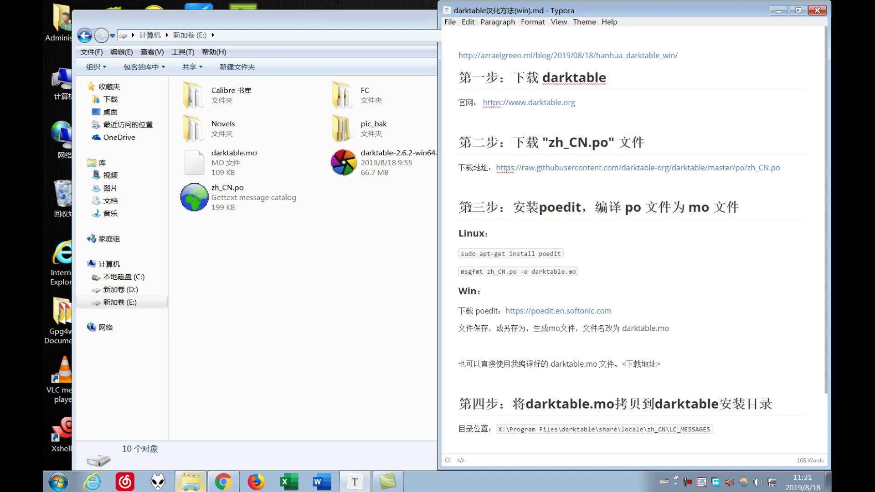
left_click_drag(512, 208, 742, 207)
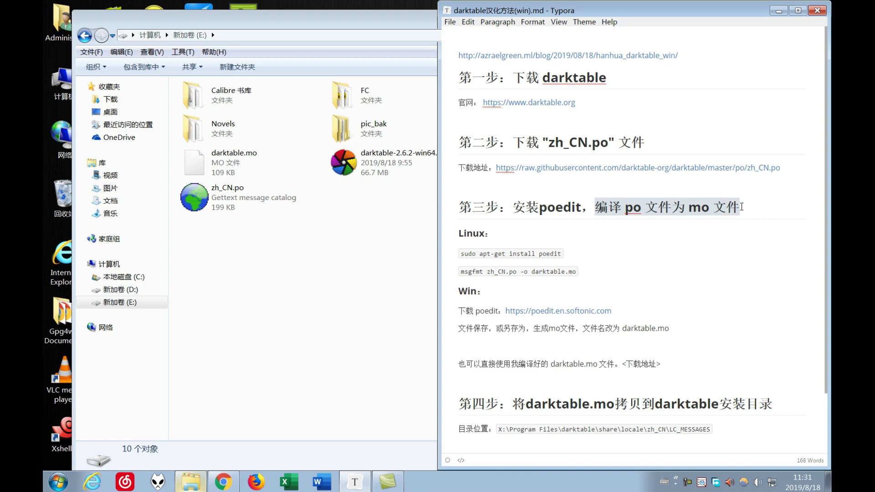
left_click(687, 208)
left_click_drag(688, 208, 730, 218)
left_click(626, 211)
scroll(643, 228, "down", 1)
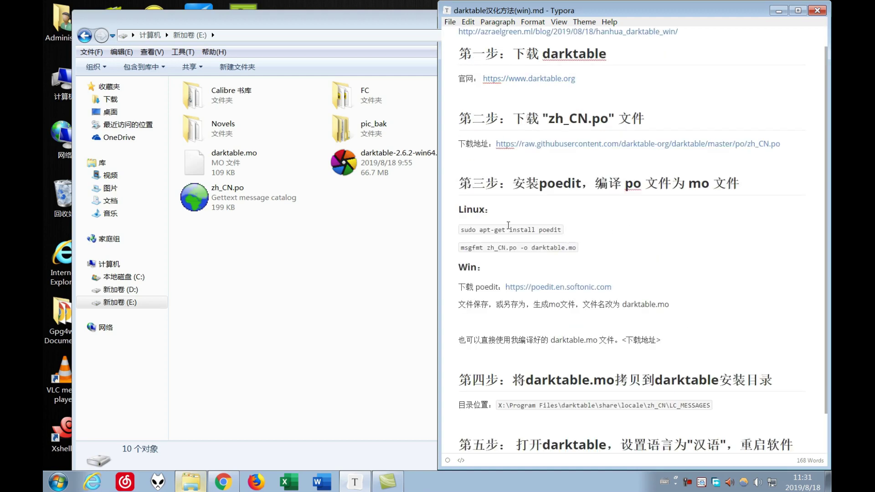
left_click_drag(459, 210, 491, 210)
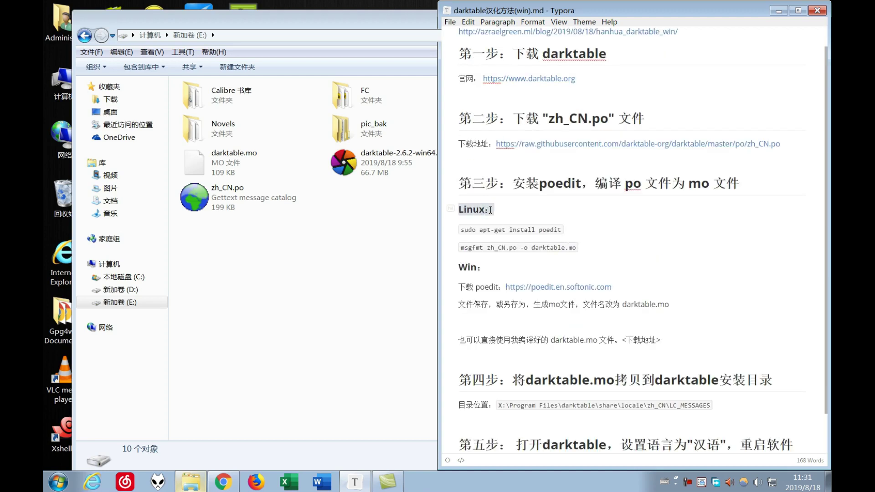
left_click(478, 228)
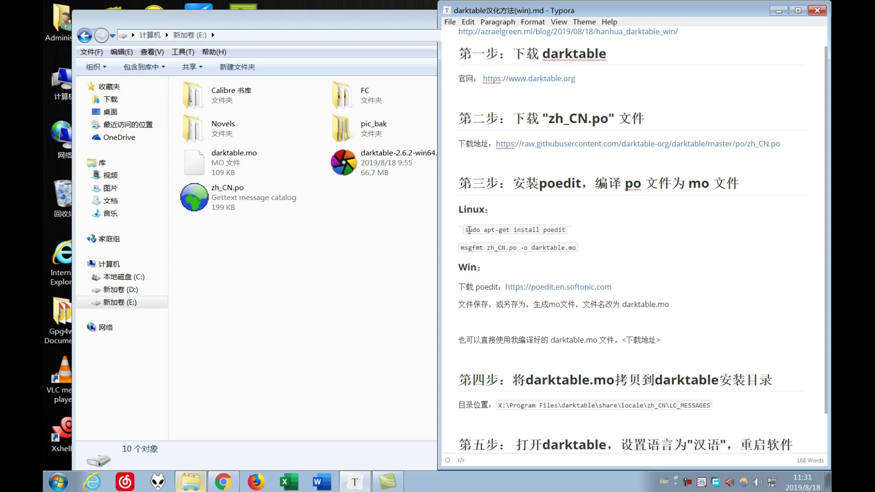
left_click_drag(465, 229, 564, 228)
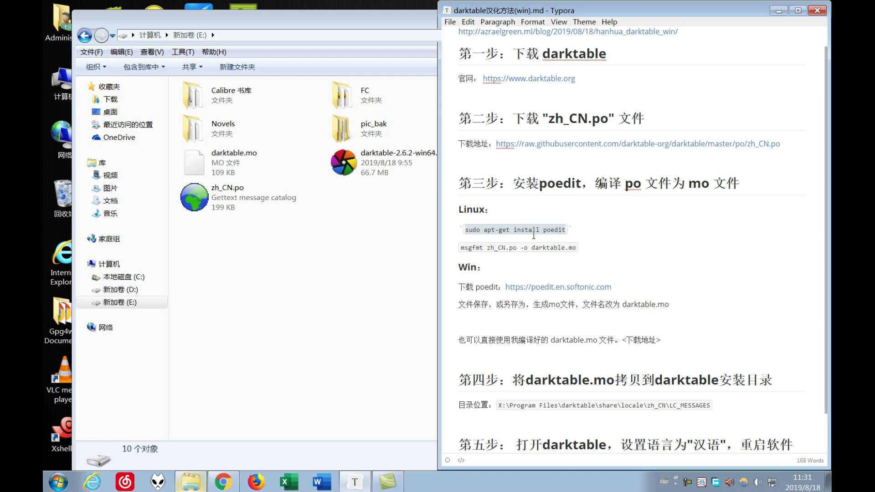
left_click(520, 220)
double_click(551, 229)
left_click_drag(469, 251, 577, 249)
left_click(593, 247)
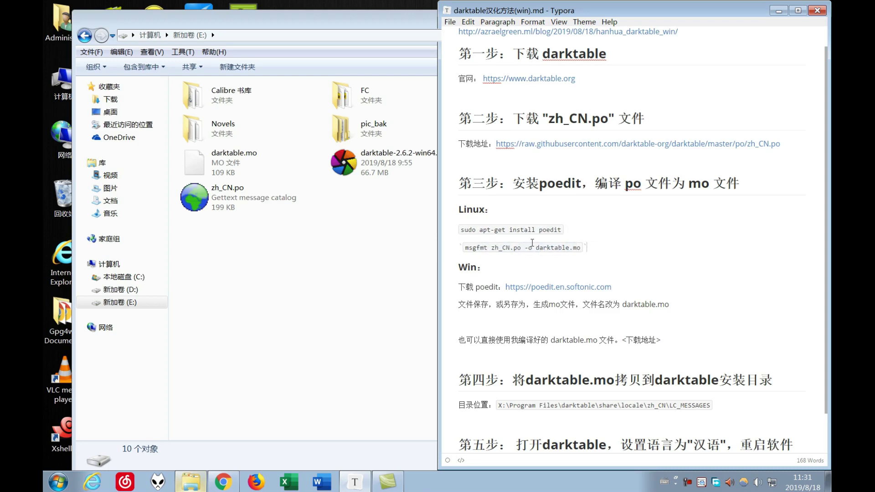
left_click(527, 208)
left_click(585, 234)
scroll(615, 261, "down", 1)
left_click(494, 224)
left_click_drag(462, 222, 490, 223)
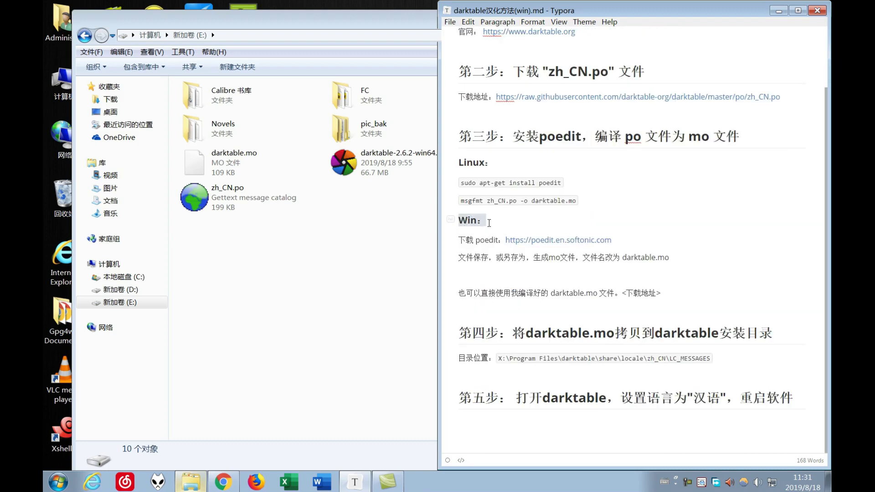
left_click(473, 239)
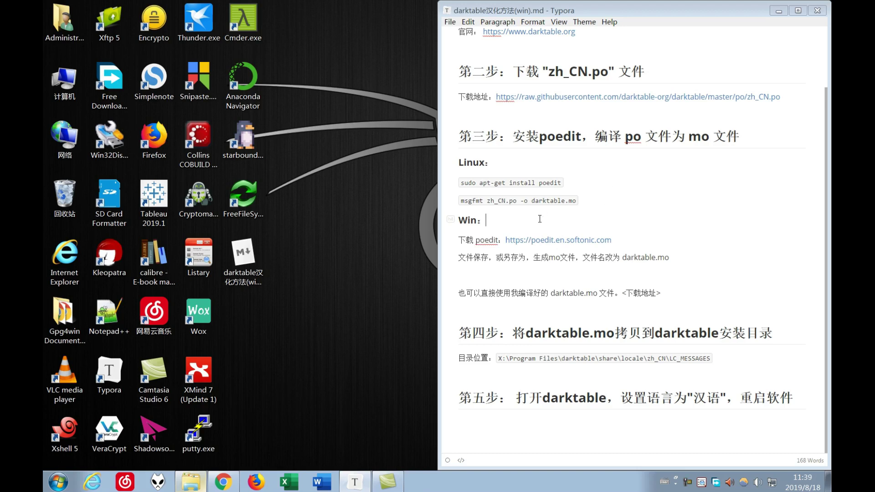
left_click_drag(623, 136, 672, 137)
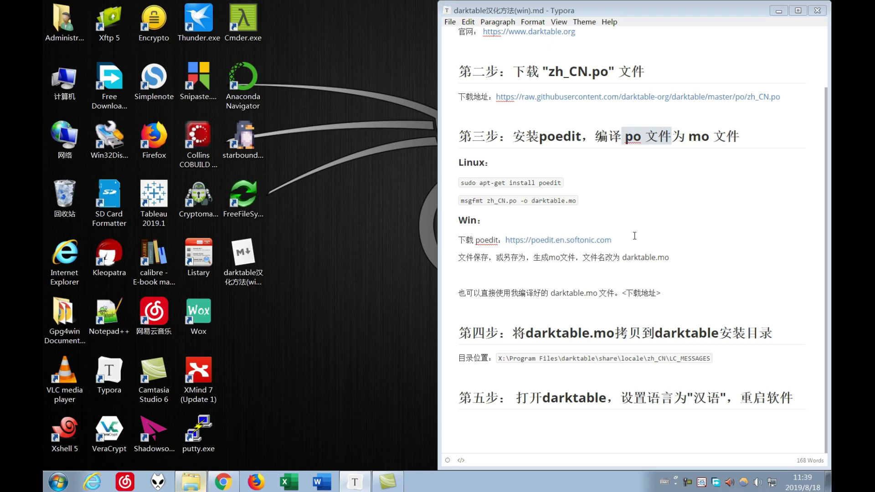
left_click(541, 268)
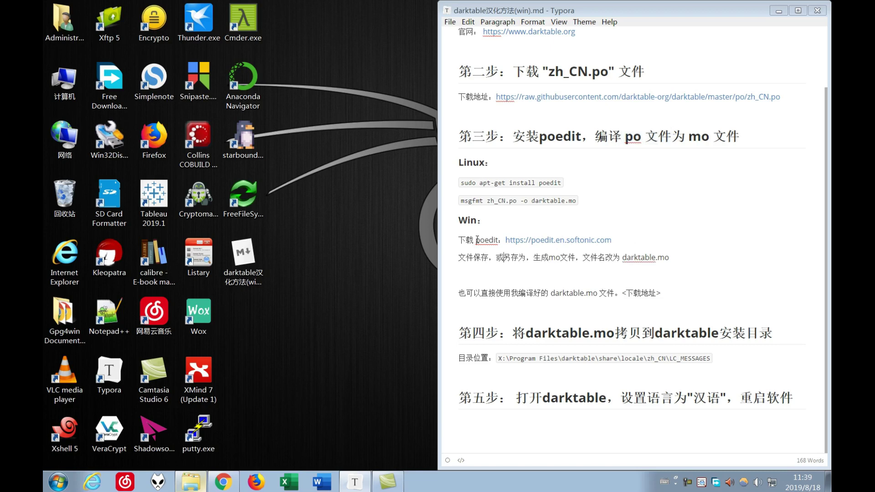
left_click_drag(475, 240, 497, 243)
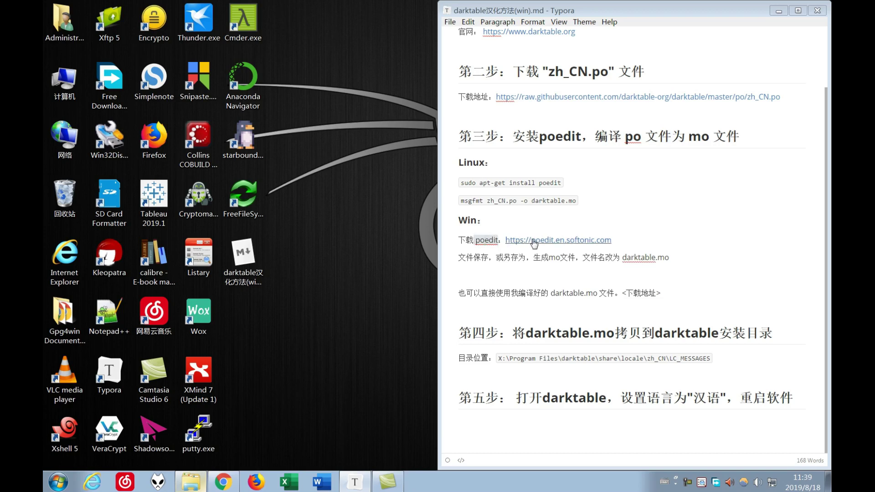
left_click(567, 242, "ctrl")
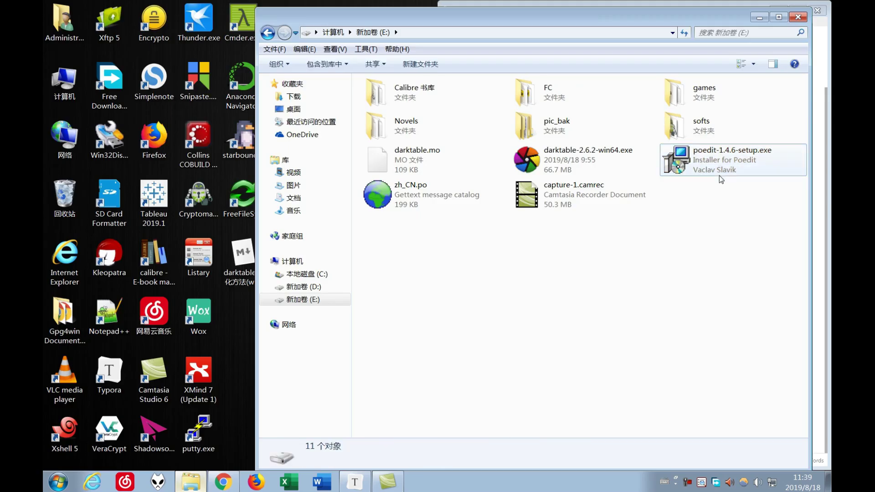
Check the poedit-1.4.6-setup.exe installer on drive E: and launch the installed Poedit alongside the folder window
left_click(720, 167)
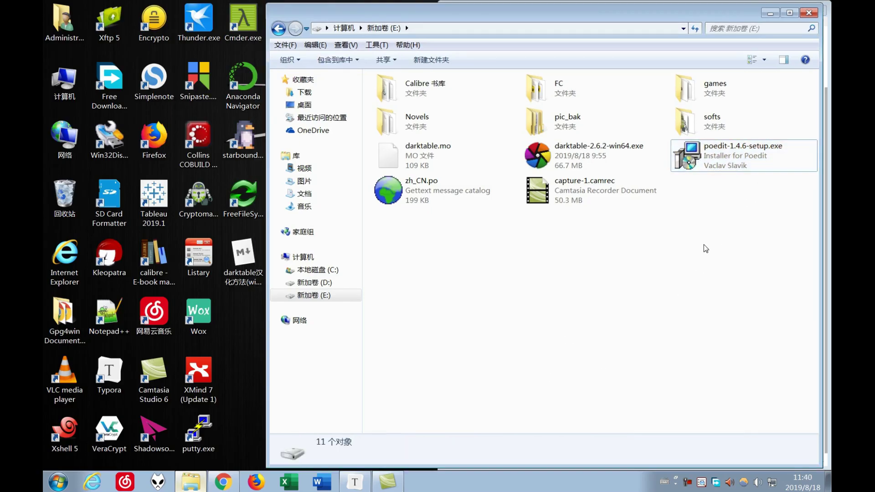
left_click(770, 13)
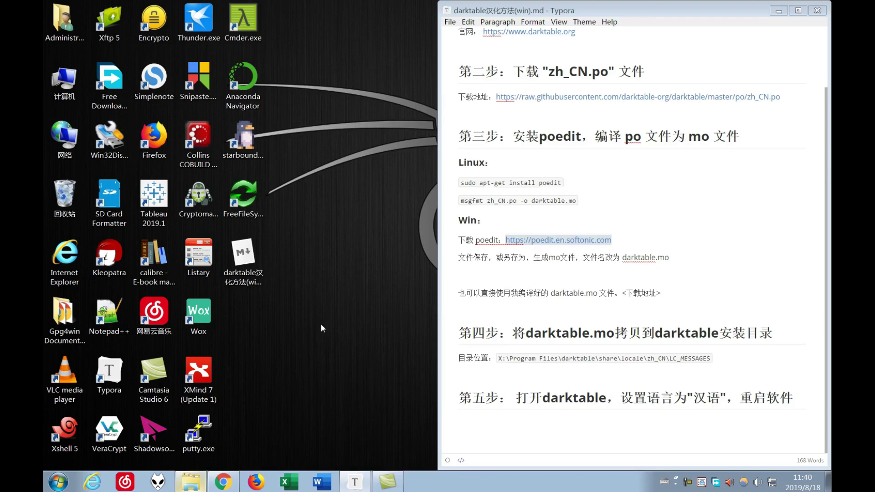
left_click(55, 483)
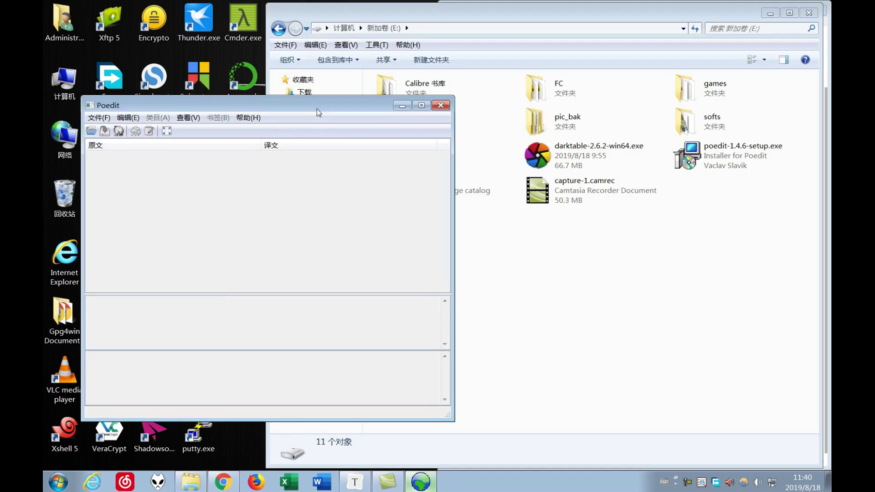
left_click_drag(319, 112, 321, 118)
left_click(456, 196)
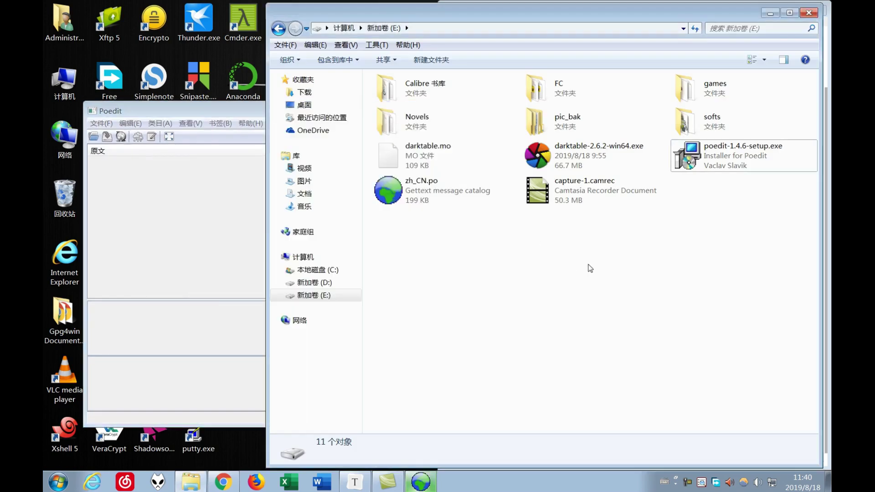
Load zh_CN.po from drive E: into Poedit
left_click(398, 191)
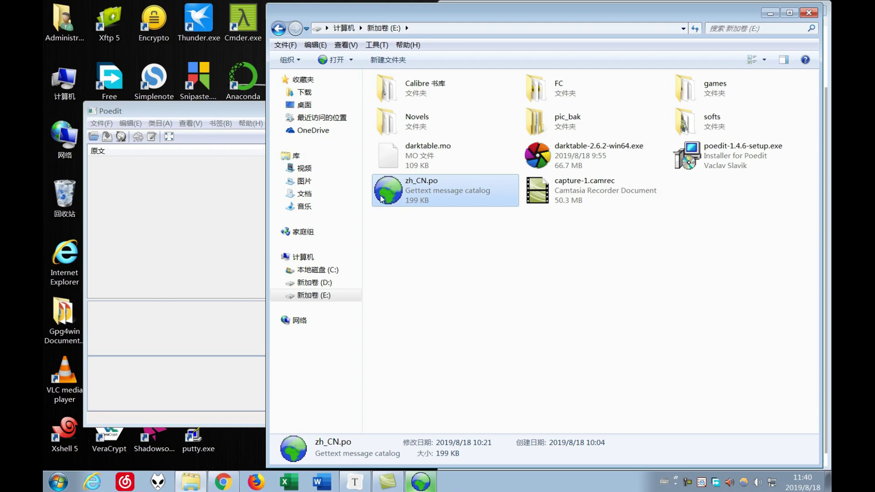
left_click(173, 196)
left_click(498, 267)
left_click_drag(382, 204, 189, 244)
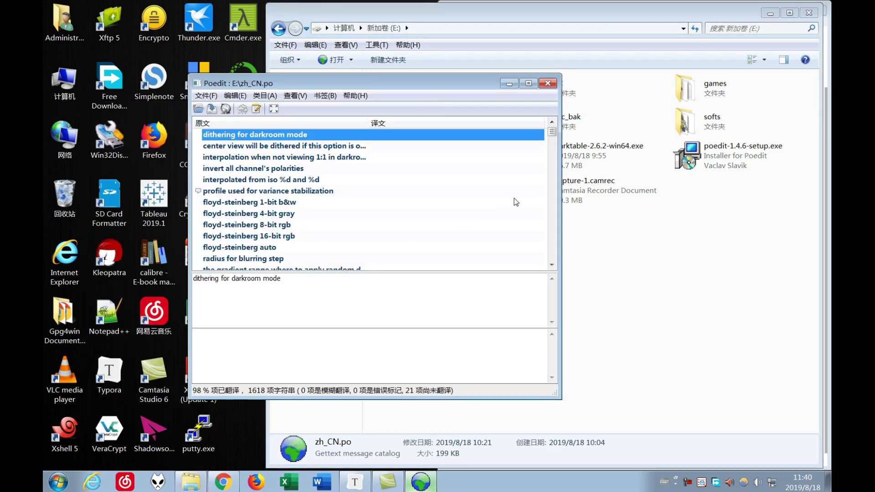
Examine the source strings and Chinese translations in zh_CN.po, including the golden cut and 3:2 entries
left_click_drag(553, 134, 553, 177)
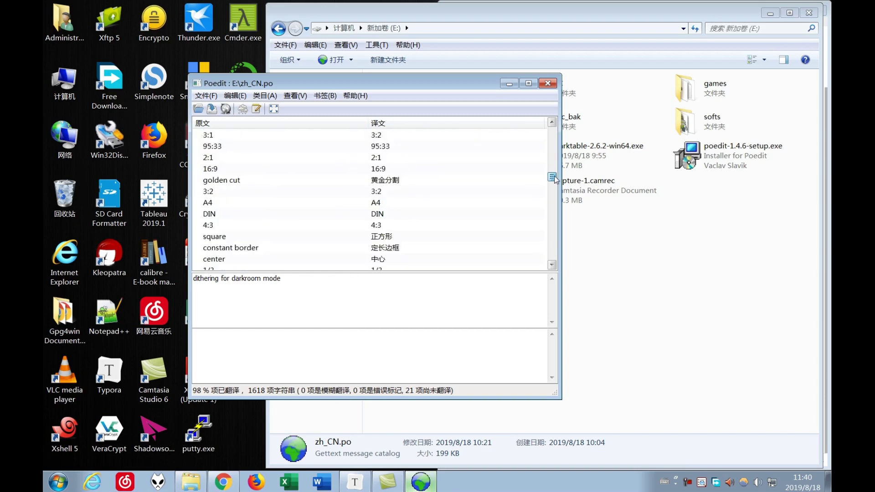
left_click(240, 181)
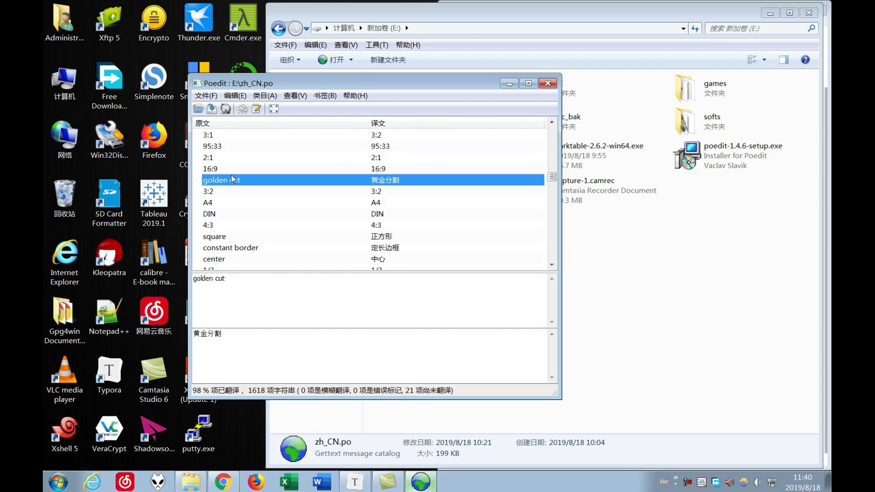
left_click(385, 191)
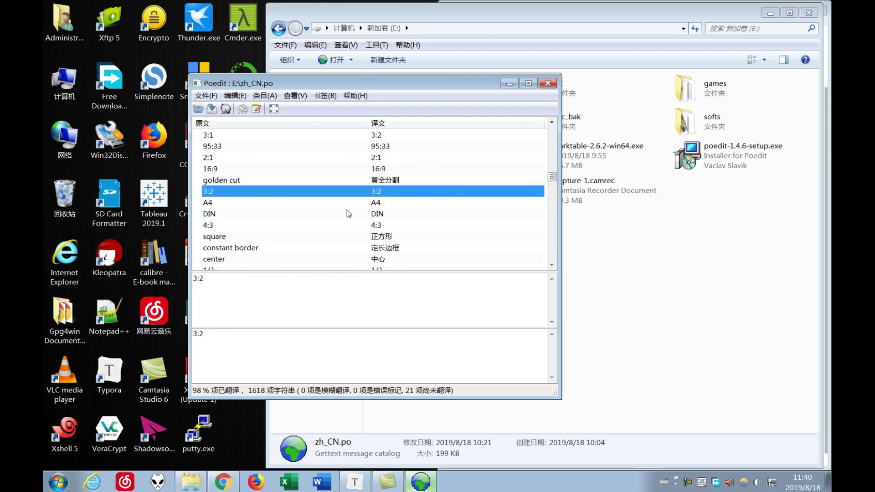
scroll(448, 198, "up", 10)
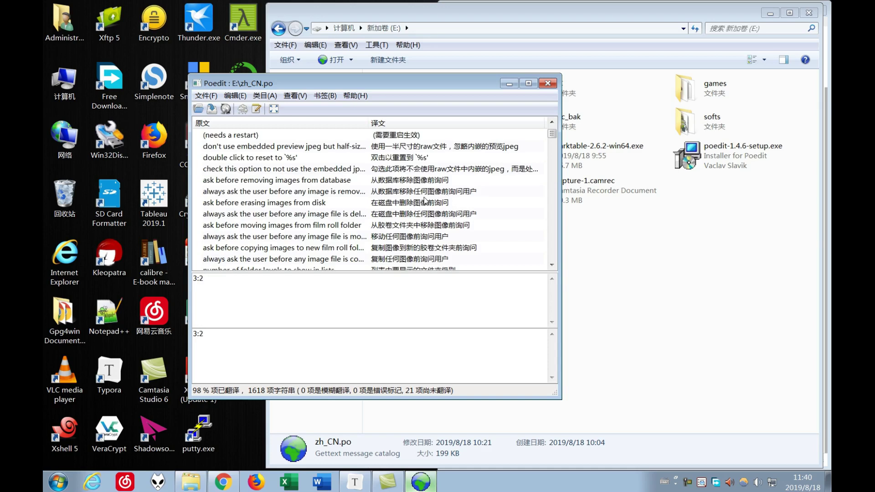
left_click_drag(439, 83, 348, 82)
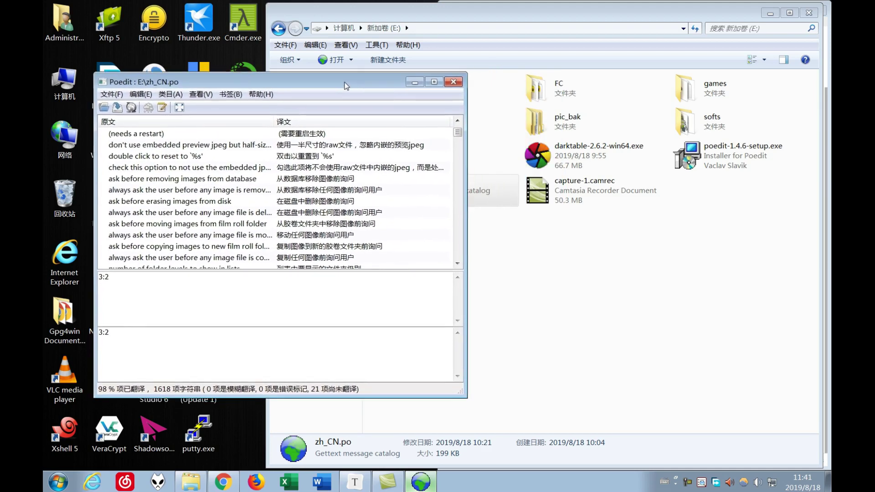
Save the zh_CN.po catalog as darktable.mo on drive E: with the All files type, replacing the existing file
left_click(112, 91)
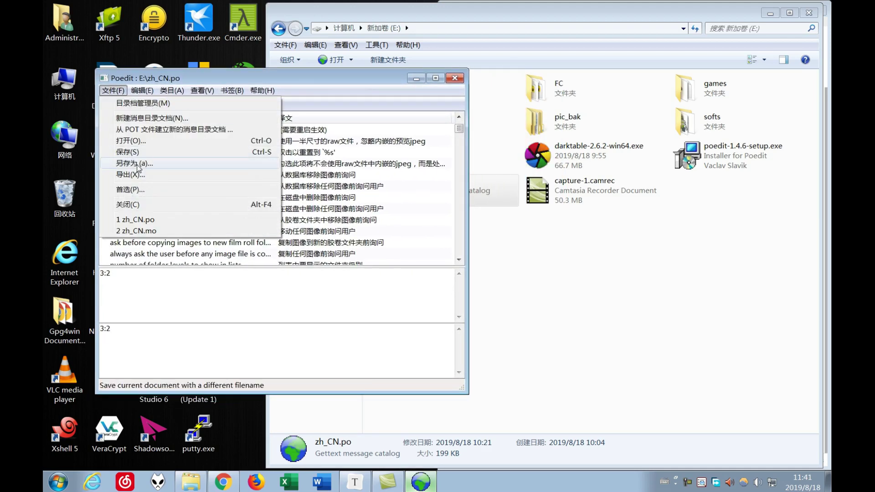
left_click(140, 165)
left_click(275, 332)
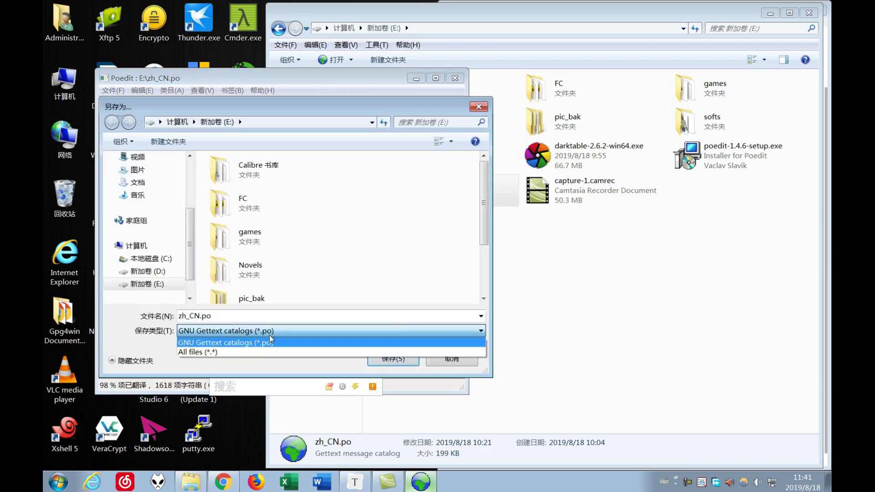
left_click(203, 352)
left_click(230, 316)
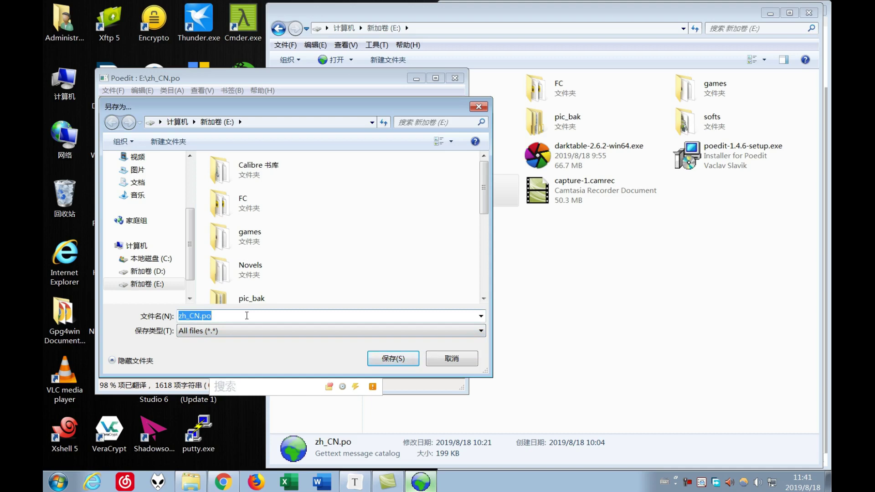
type("darkta")
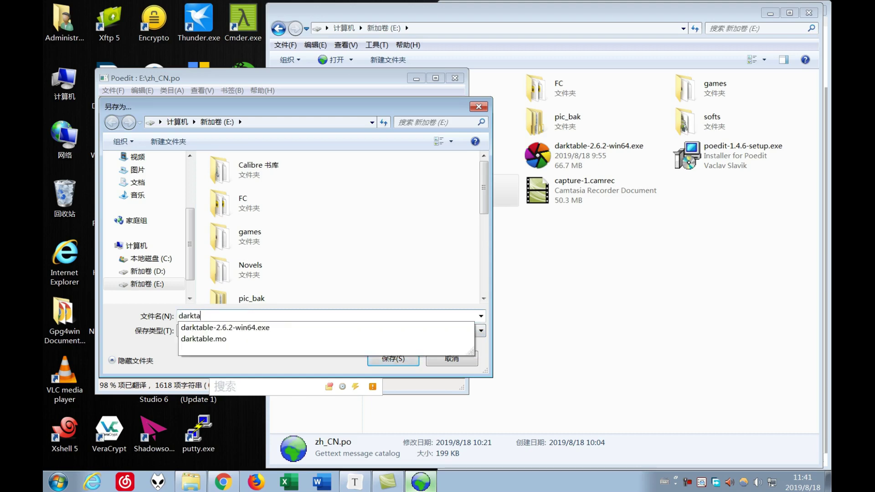
type("ble.mo")
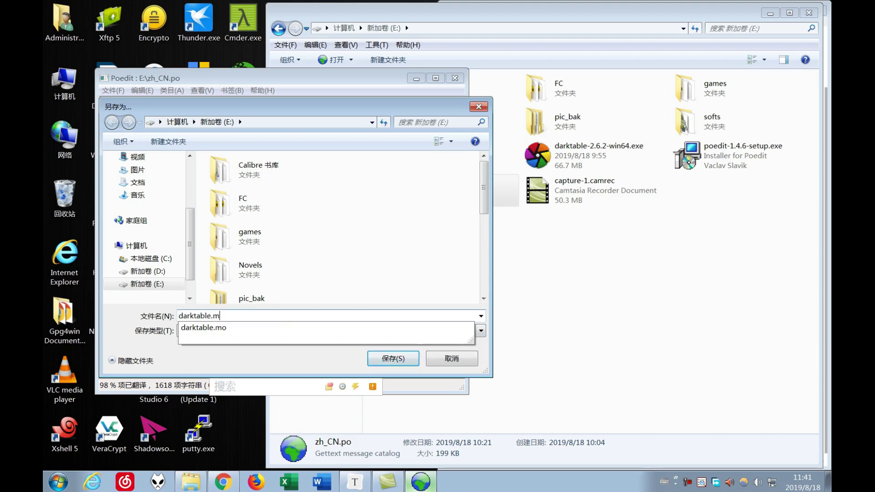
left_click(394, 358)
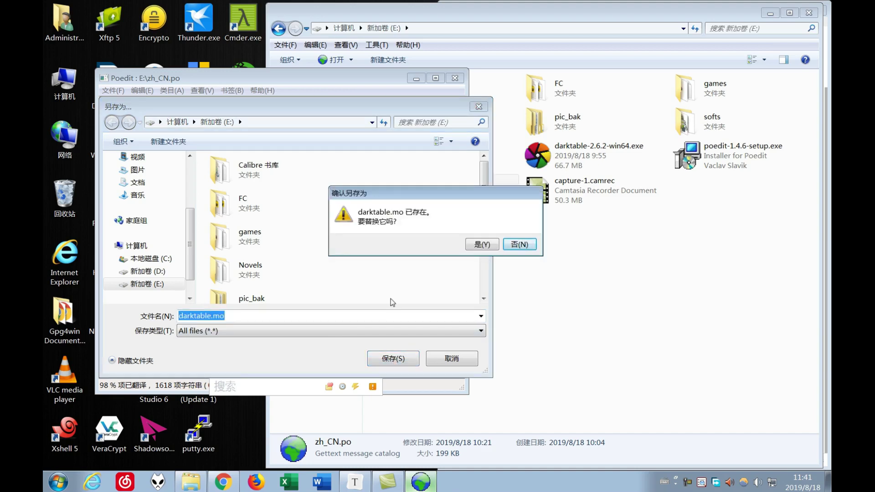
left_click_drag(423, 190, 402, 201)
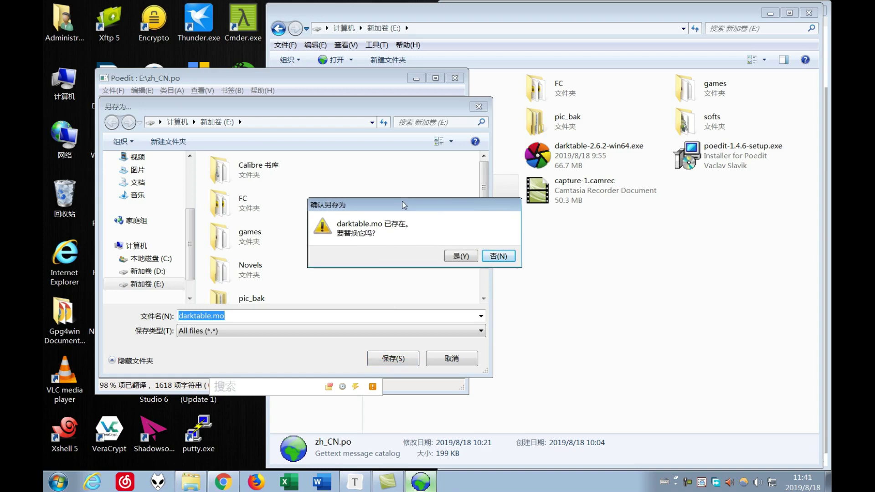
left_click(459, 257)
Check the compiled darktable.mo file on drive E: and close Poedit
left_click(565, 264)
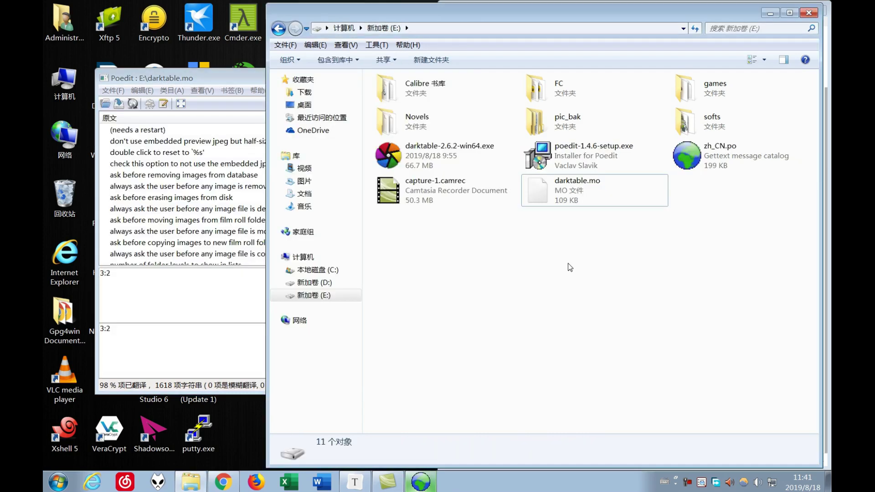
left_click(568, 199)
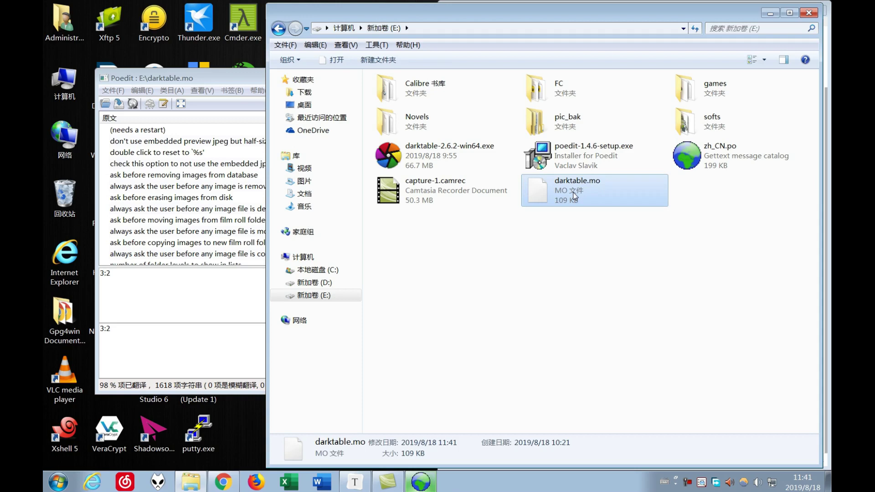
key("alt+Tab")
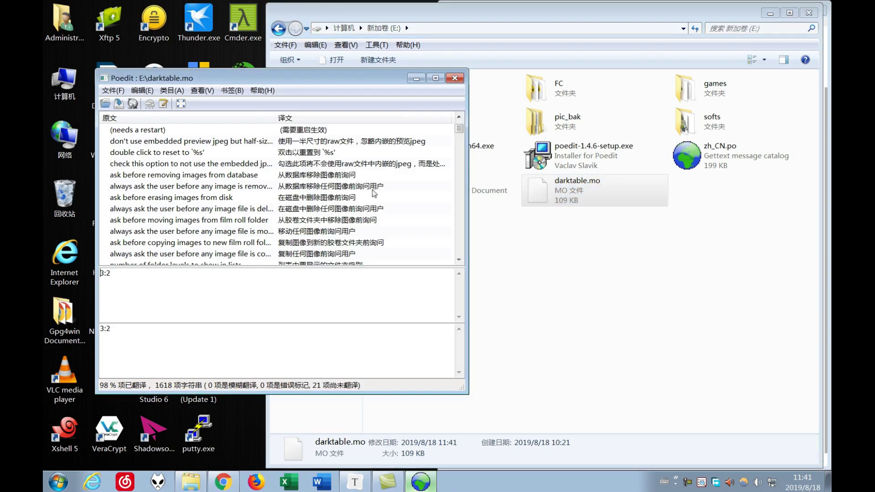
left_click(457, 78)
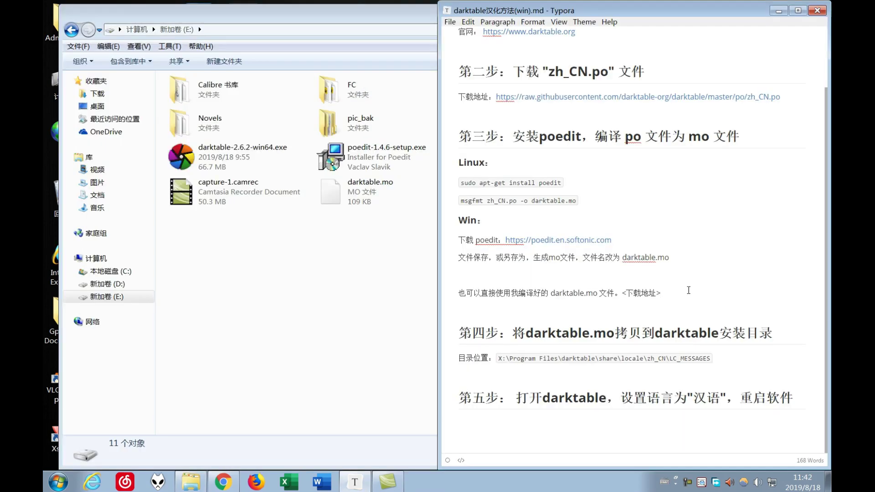
Review the notes' third step on compiling with Poedit, including the alternative of downloading a ready-made darktable.mo
left_click_drag(671, 294, 447, 130)
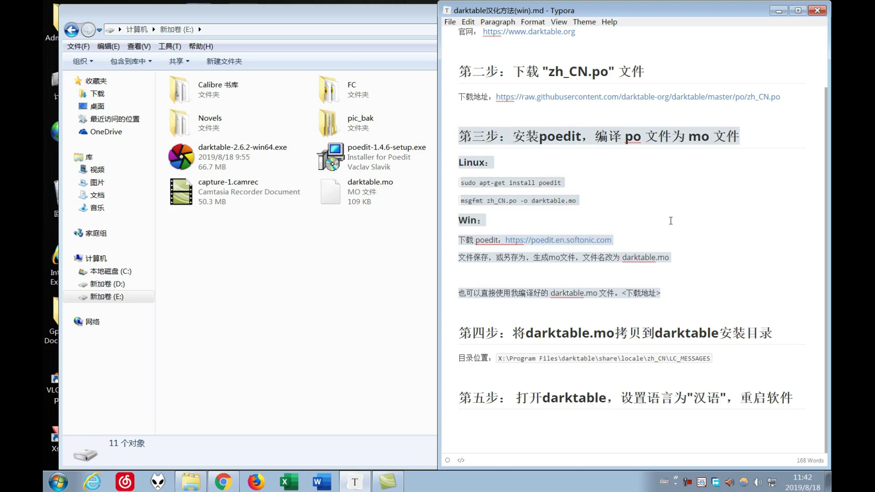
left_click(539, 278)
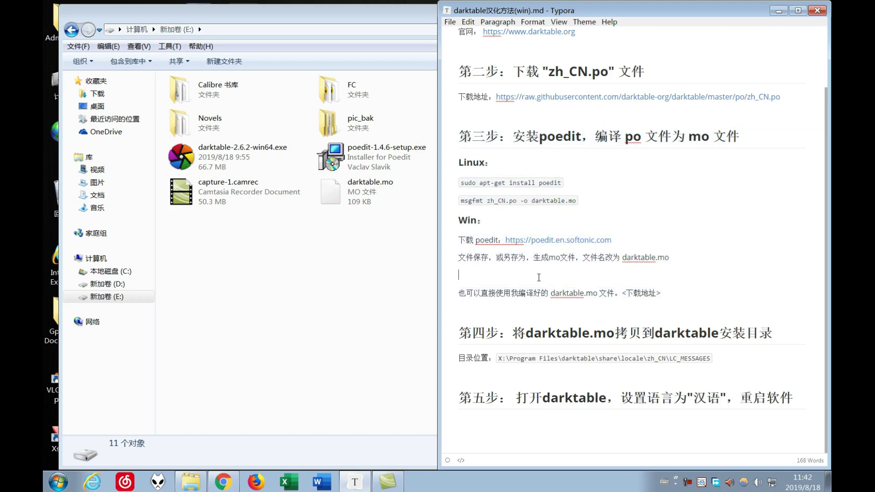
left_click_drag(512, 293, 616, 294)
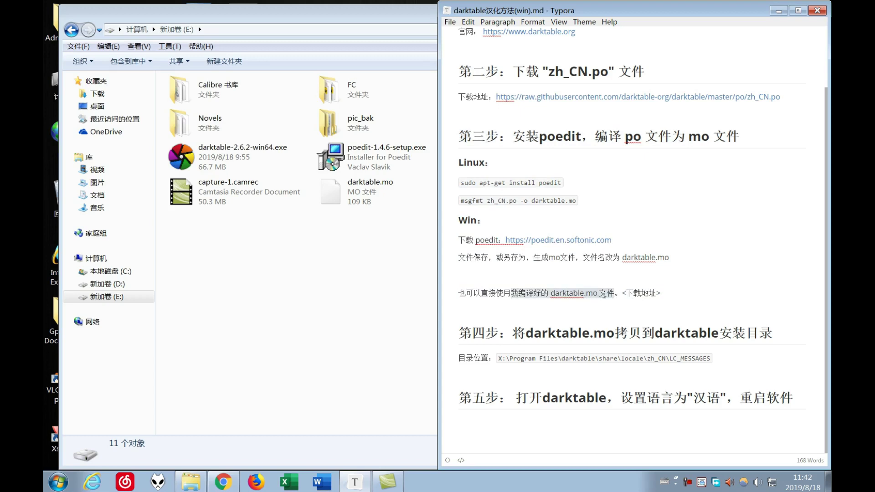
left_click(677, 295)
left_click_drag(623, 293, 675, 293)
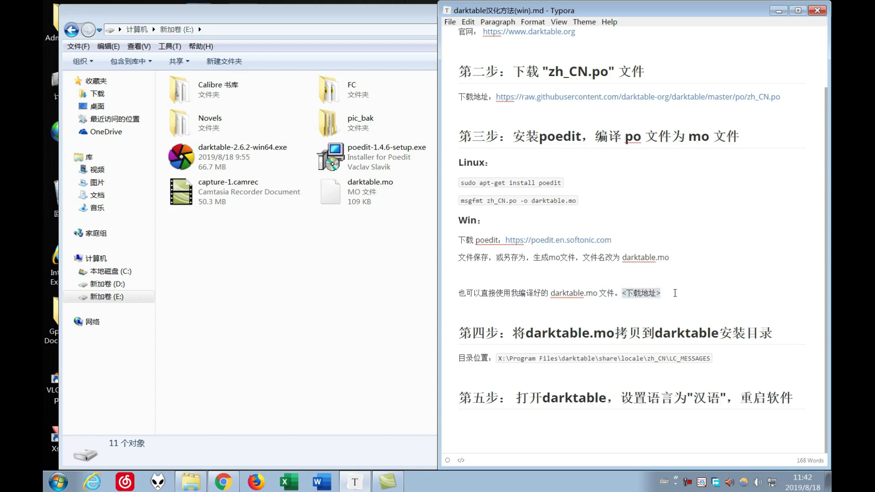
left_click(675, 293)
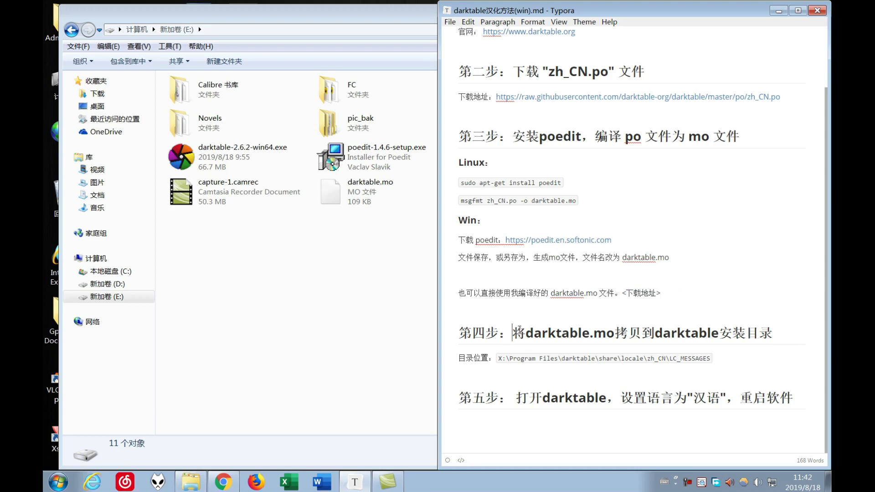
Read the notes' fourth step on copying darktable.mo and its target path X:\Program Files\darktable\share\locale\zh_CN\LC_MESSAGES
key("shift+Right")
key("shift+Right")
key("shift+Right")
key("shift+Right")
key("shift+Right")
key("shift+Right")
key("shift+Right")
key("shift+Right")
key("shift+Right")
key("shift+Right")
key("shift+Right")
key("shift+Right")
key("shift+Right")
key("shift+Right")
key("shift+Right")
key("shift+Right")
key("shift+Right")
key("shift+Right")
key("shift+Right")
key("shift+Right")
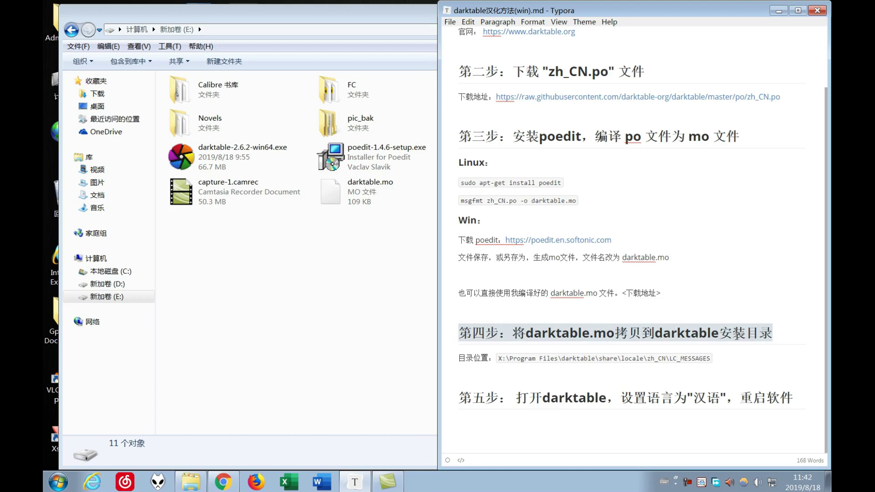
left_click(506, 358)
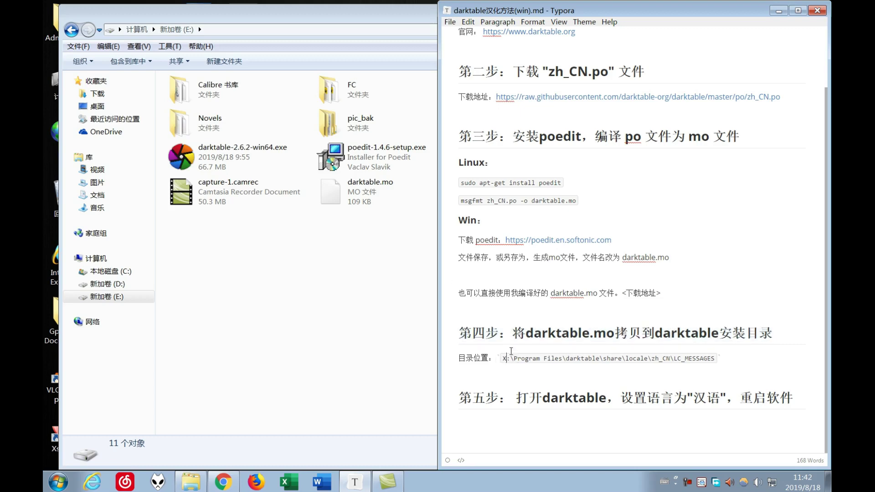
left_click_drag(537, 358, 715, 358)
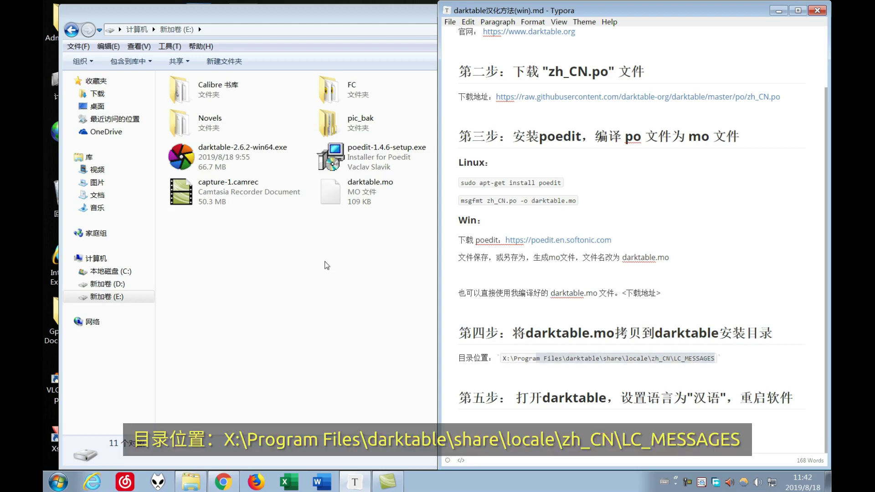
Clear the drive E: window away and open the installed darktable shortcut's file location through its properties
left_click(327, 266)
left_click(564, 17)
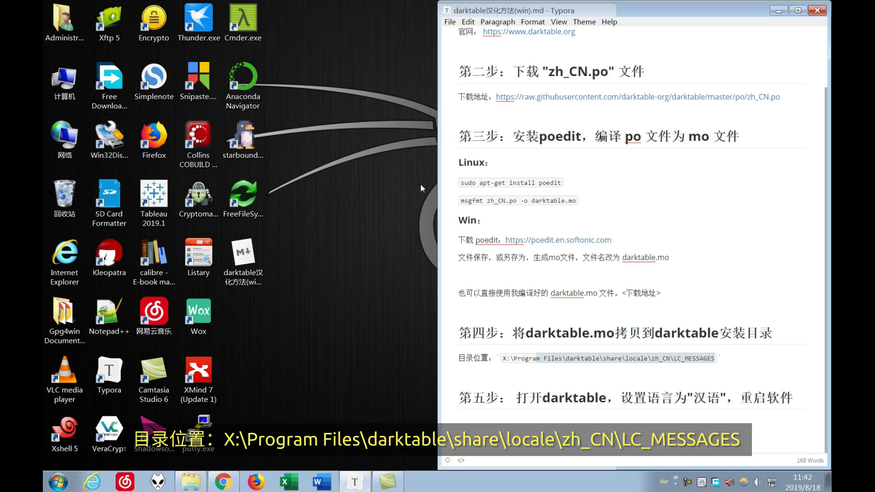
left_click(58, 482)
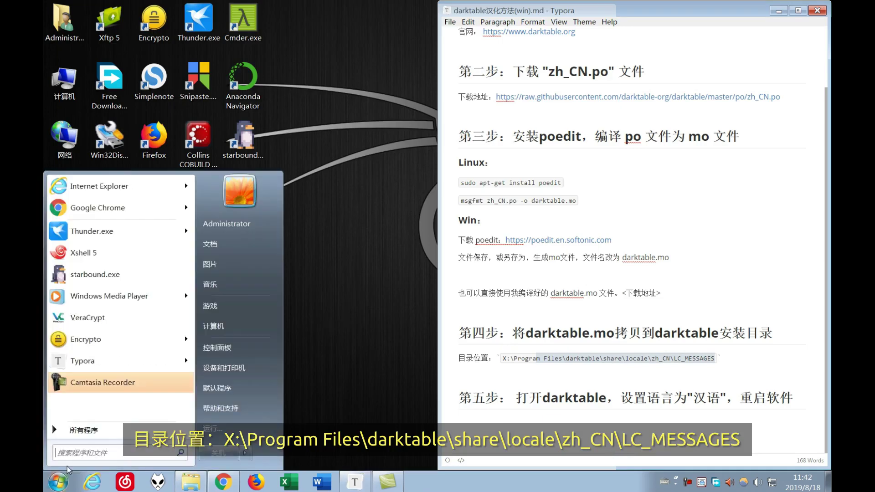
left_click(86, 431)
left_click(87, 385)
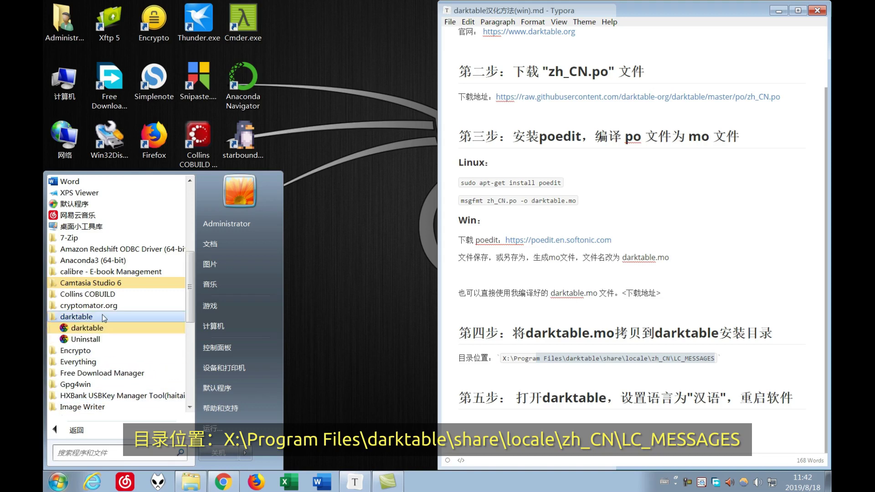
right_click(95, 329)
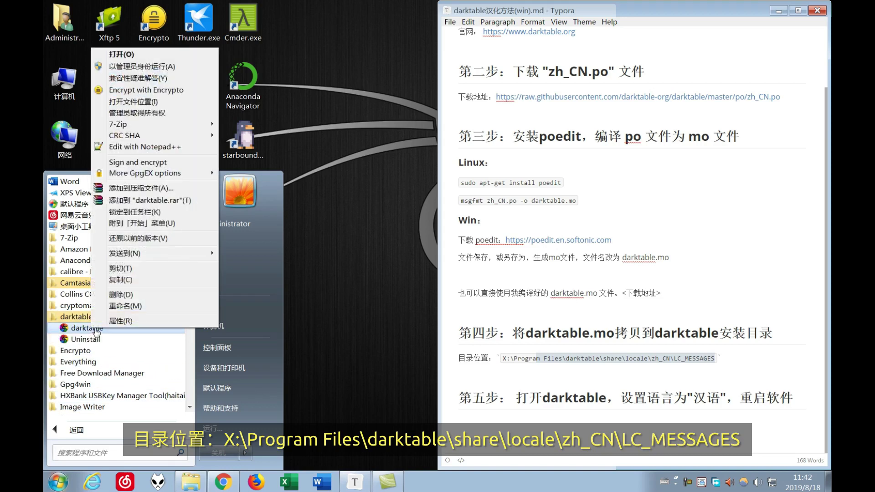
left_click(122, 321)
left_click(177, 391)
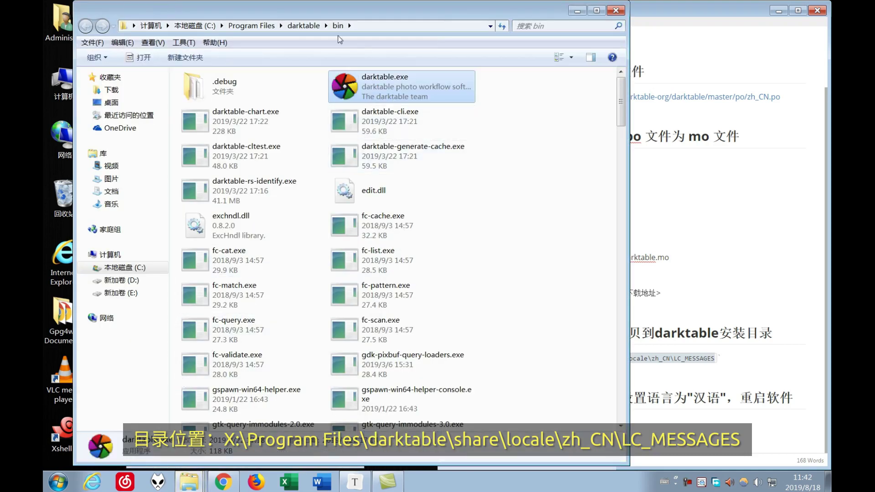
Go from the bin folder to darktable\share\locale\zh_CN\LC_MESSAGES in the installation directory
left_click(304, 26)
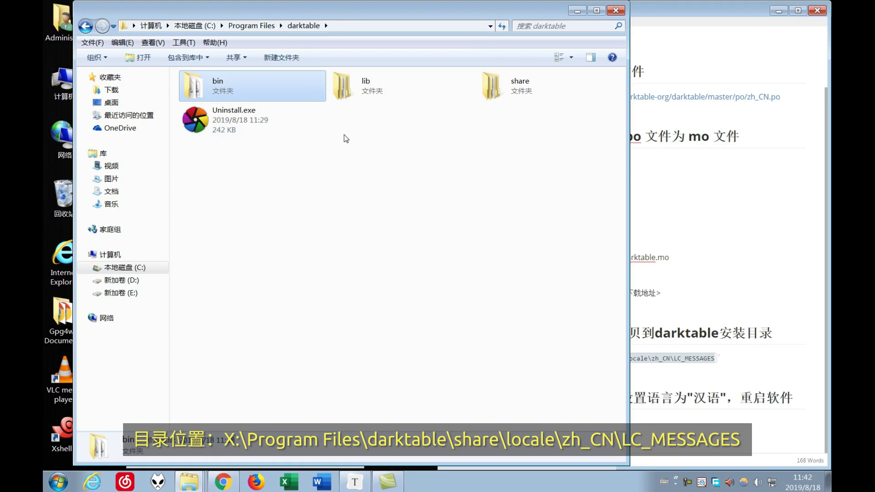
left_click(500, 88)
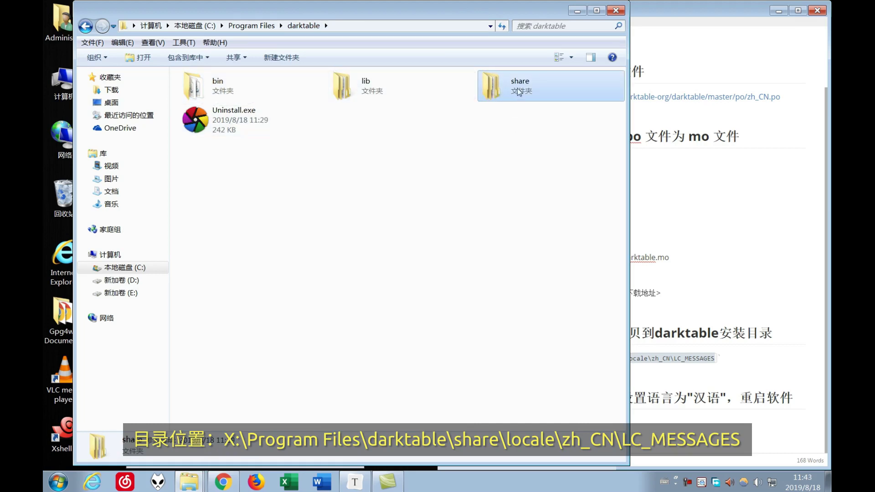
double_click(492, 86)
left_click(221, 187)
double_click(220, 188)
scroll(469, 249, "down", 10)
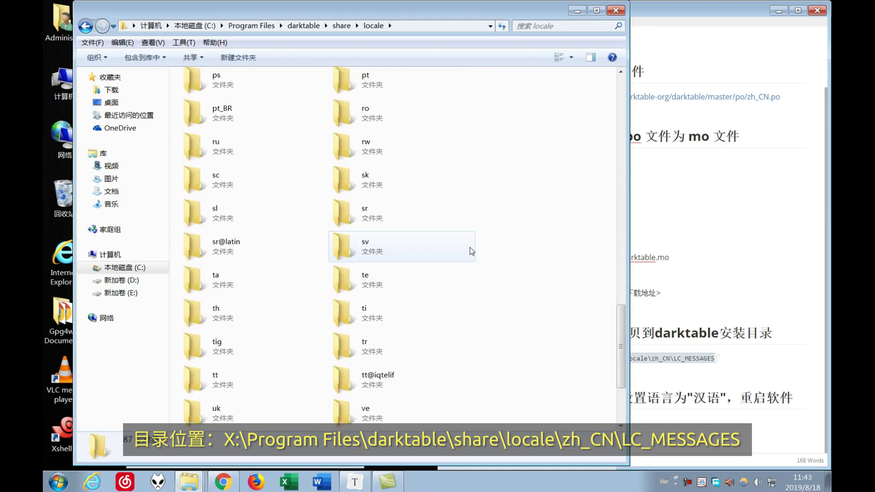
left_click(365, 355)
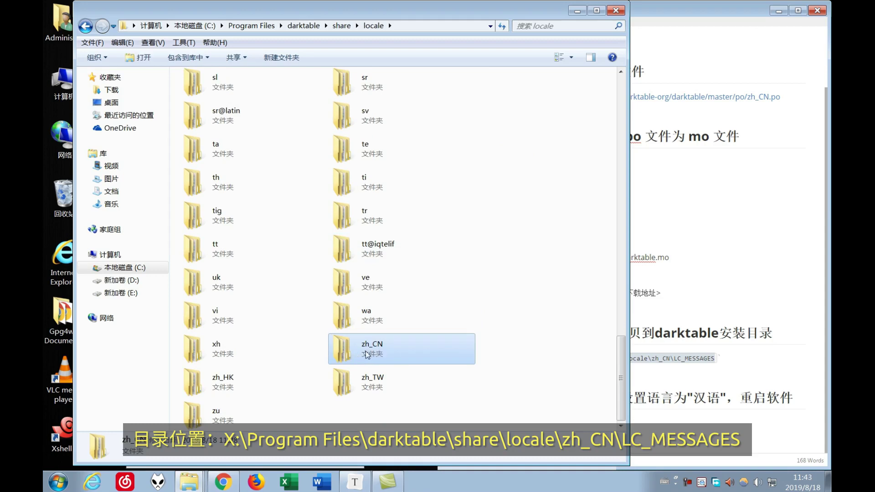
double_click(351, 351)
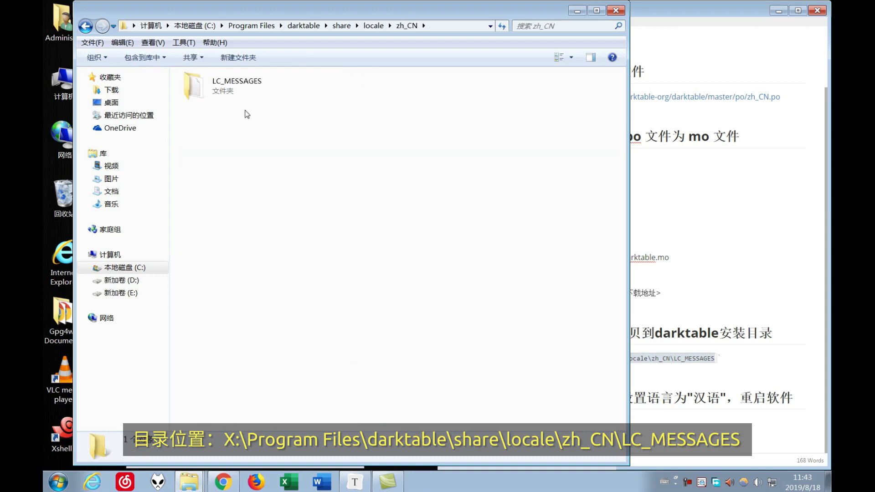
left_click(226, 94)
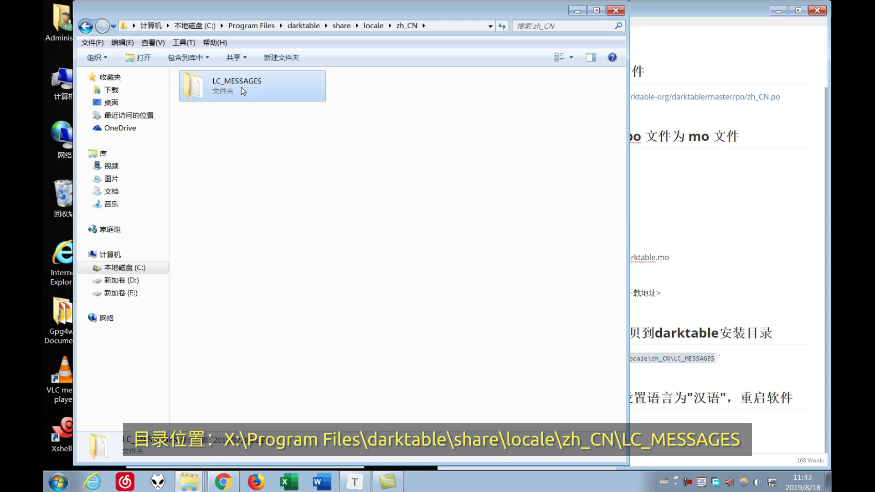
double_click(242, 89)
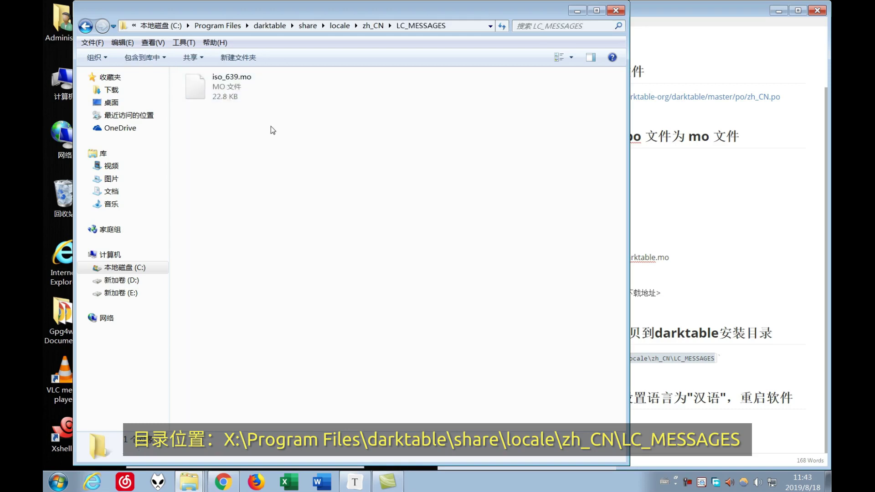
Copy darktable.mo from drive E: into the LC_MESSAGES folder and select it together with iso_639.mo
left_click_drag(391, 14, 408, 69)
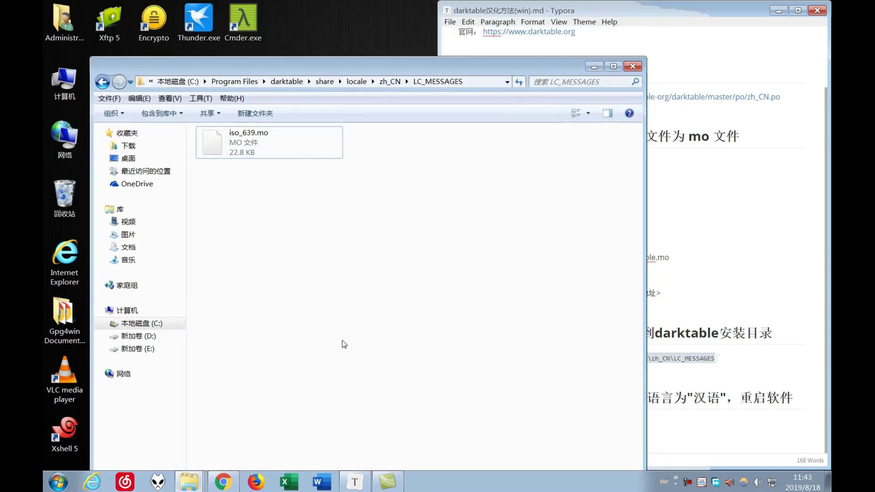
mouse_move(196, 479)
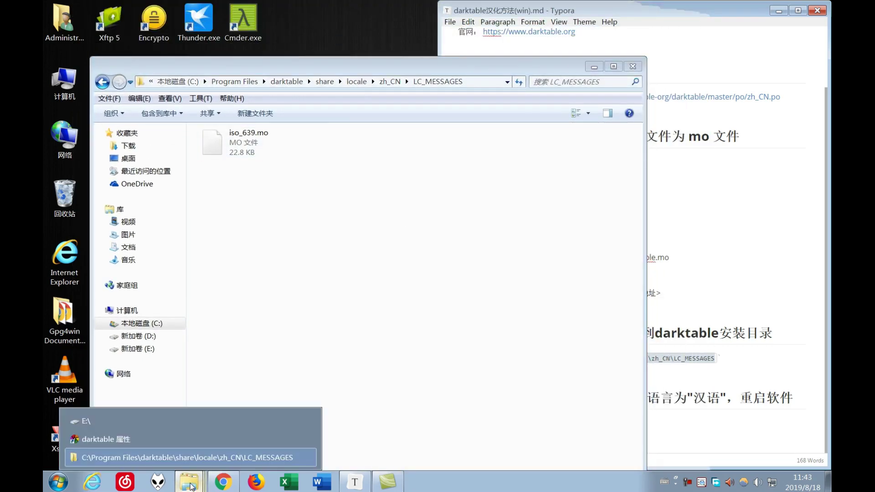
left_click(158, 430)
left_click_drag(686, 235, 330, 206)
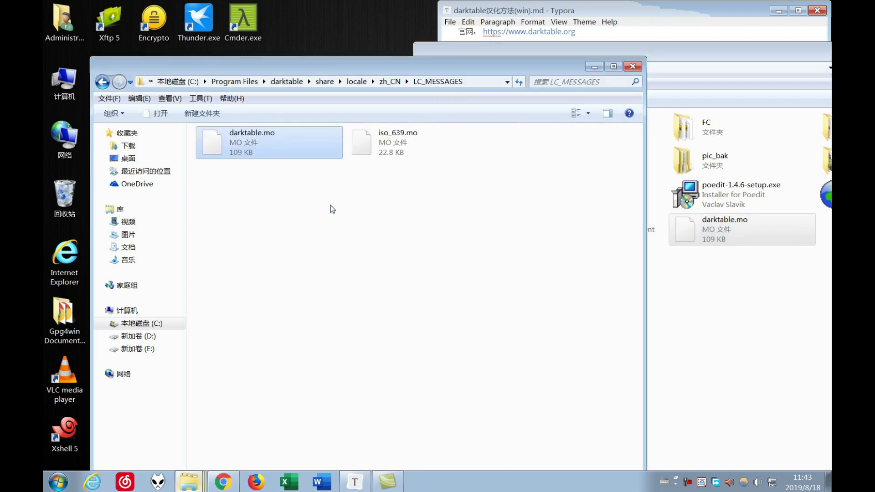
left_click(331, 206)
left_click_drag(490, 199, 251, 138)
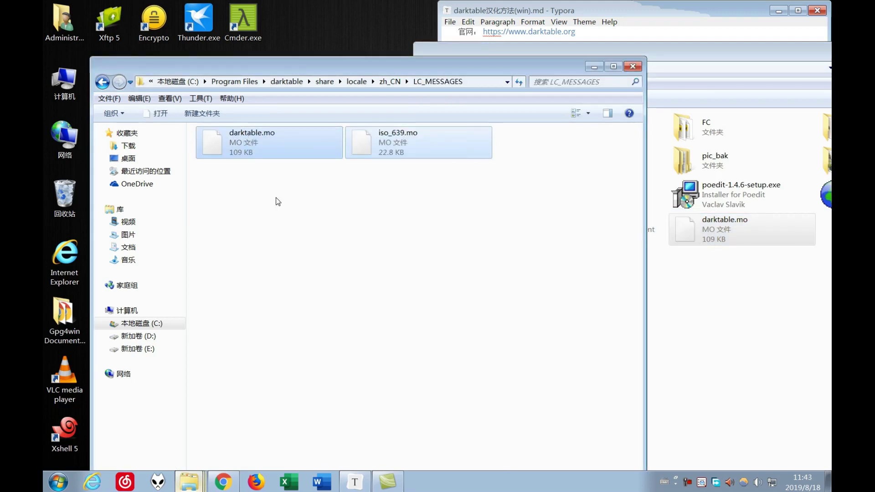
Check the copied darktable.mo file in the LC_MESSAGES folder and clear the file selection
left_click(278, 201)
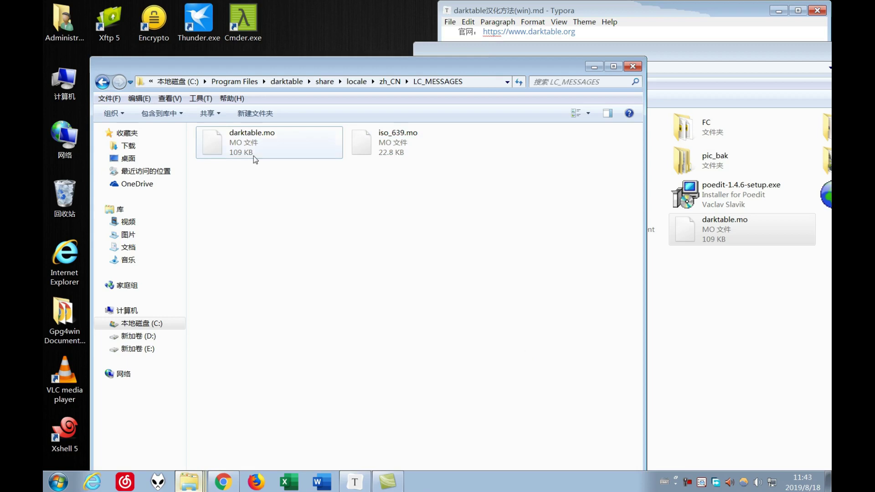
left_click(253, 140)
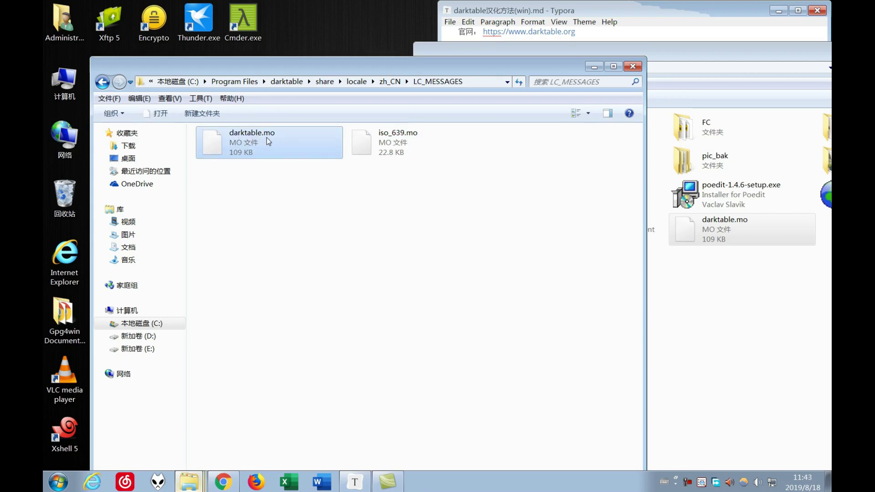
left_click(256, 190)
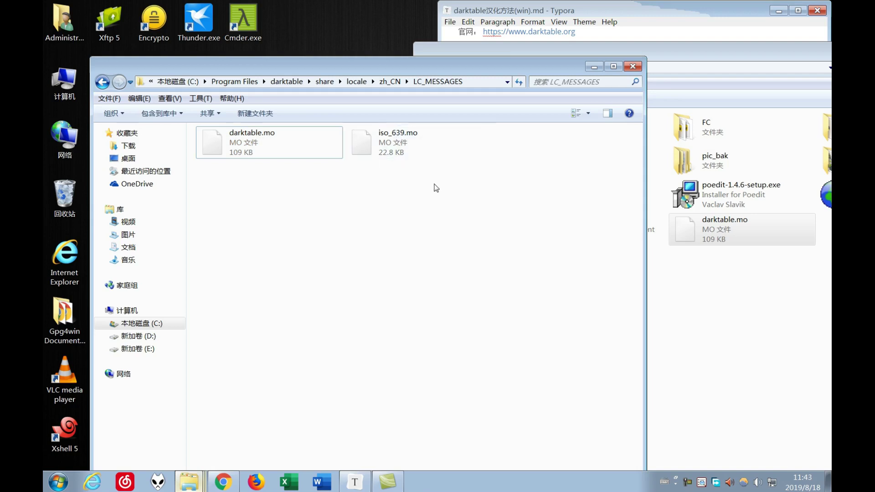
Read the notes' fifth step on opening darktable, setting the language to 汉语 and restarting the software
left_click(729, 10)
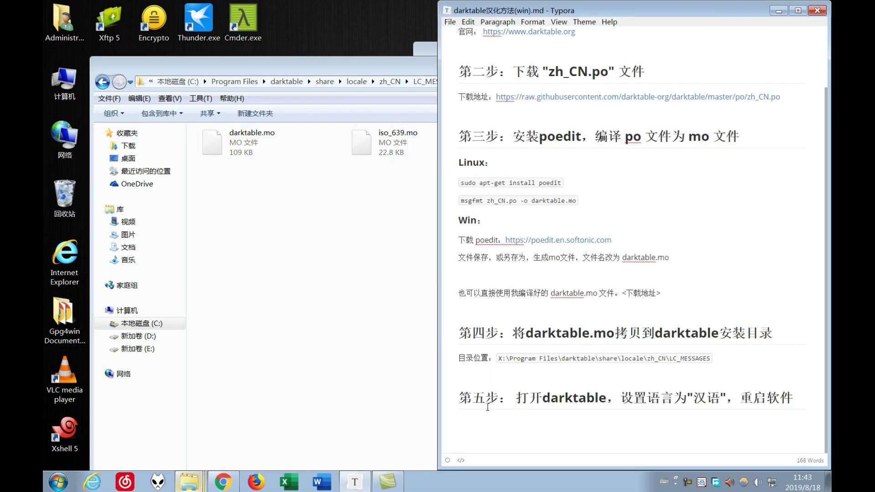
left_click_drag(486, 398, 785, 398)
left_click(647, 399)
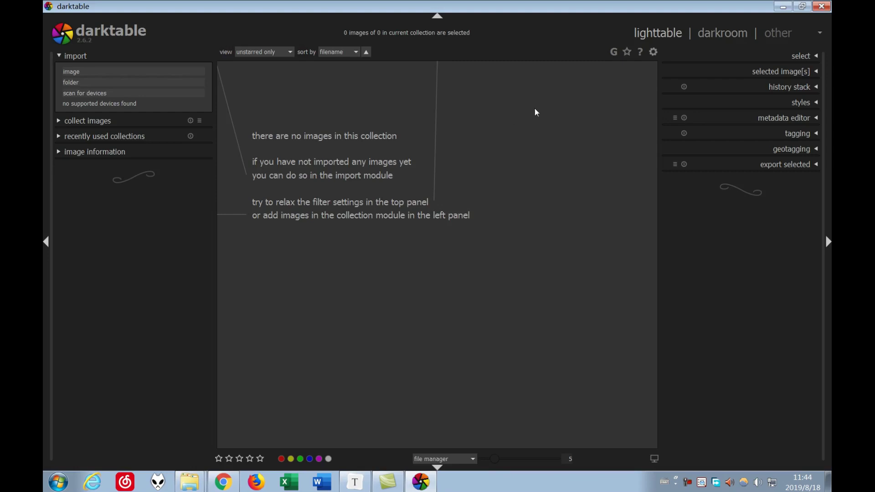
Set darktable's interface language to 汉语 (zh_CN) in the preferences and close them
left_click(654, 53)
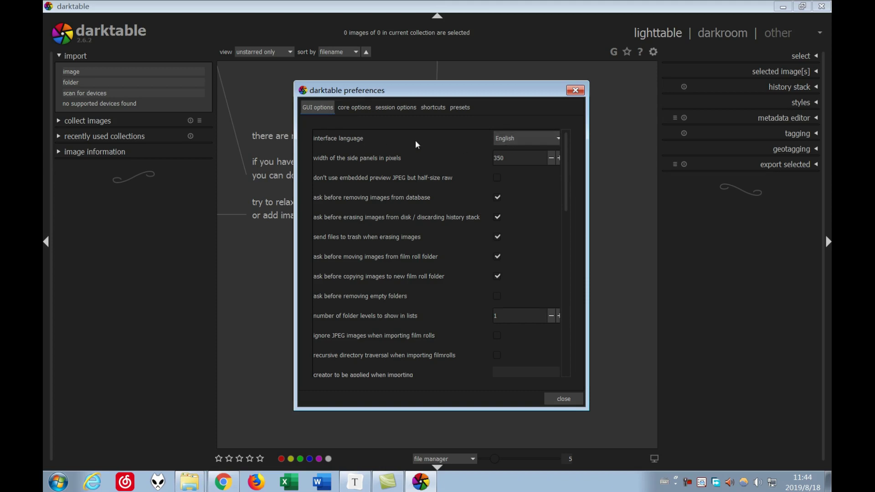
left_click(552, 144)
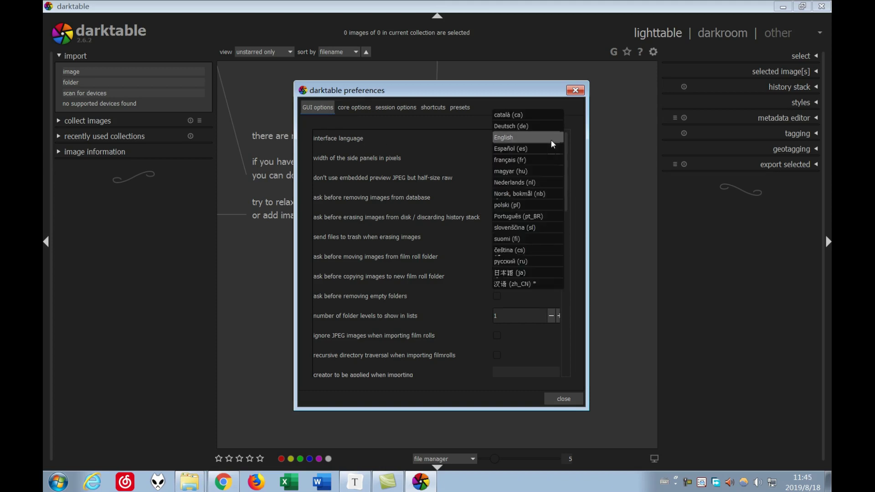
left_click(533, 286)
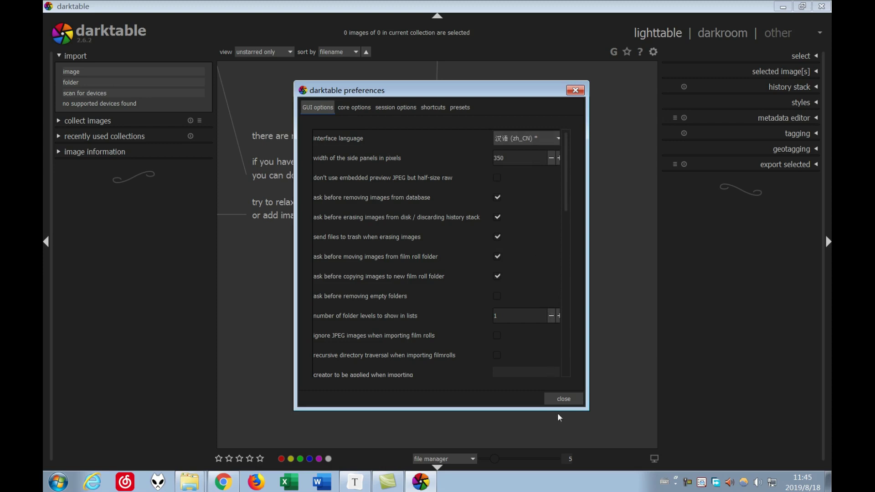
left_click(564, 399)
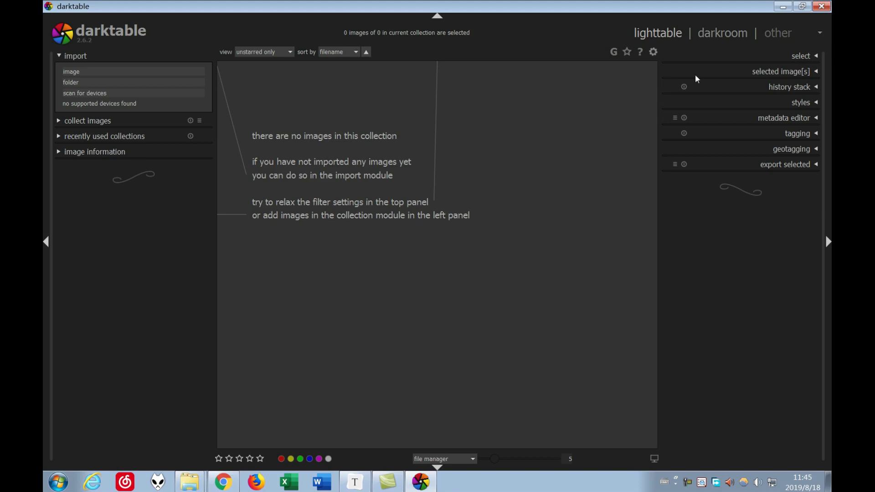
Restart darktable to apply the new interface language
left_click(823, 6)
key("super")
type("dar")
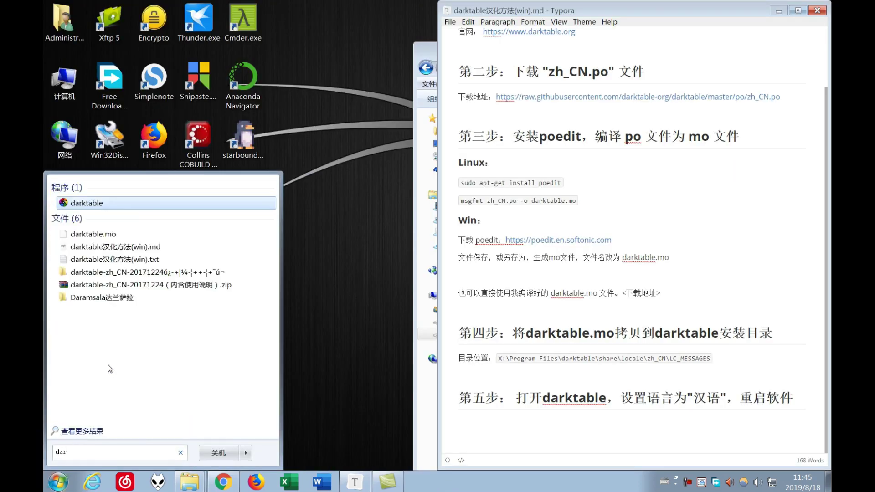
key("Return")
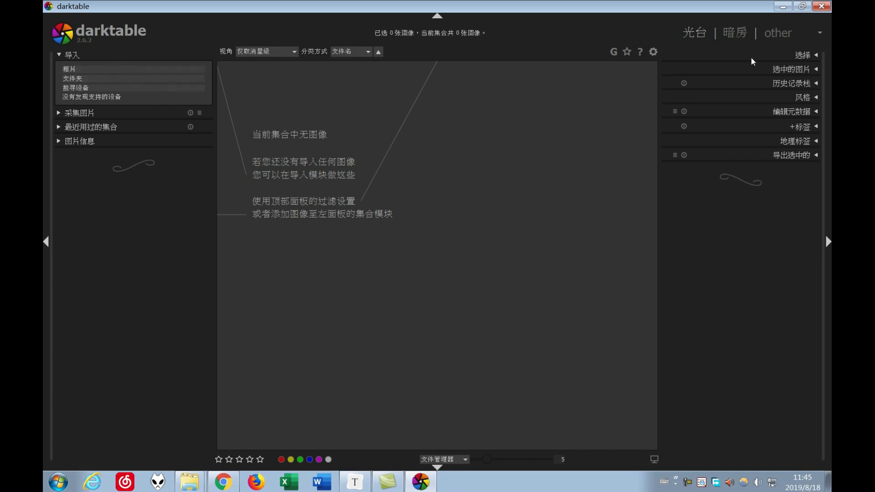
Review the translation of the preferences' core, session, preset and GUI options, then close the preferences
left_click(654, 52)
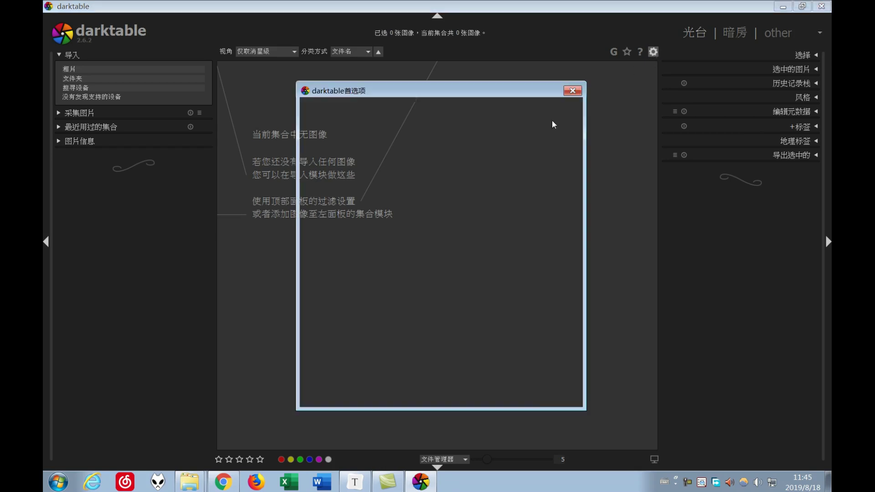
left_click(354, 108)
left_click(390, 108)
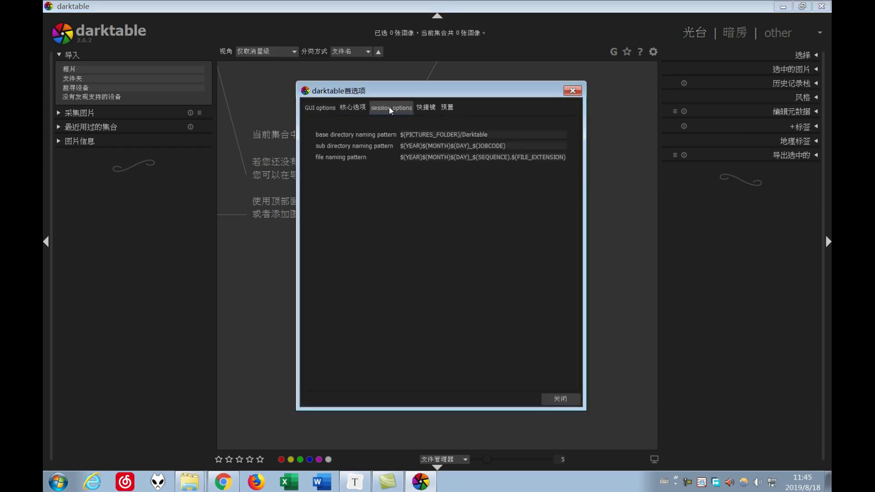
left_click(433, 106)
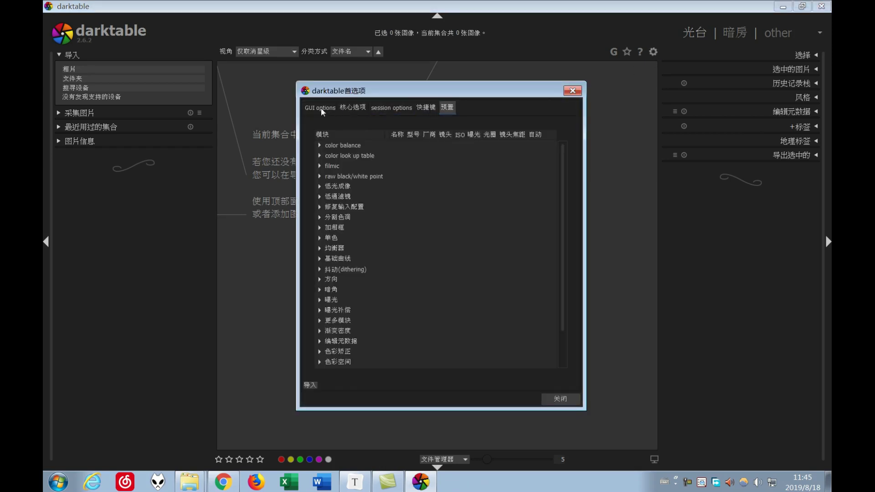
left_click(321, 108)
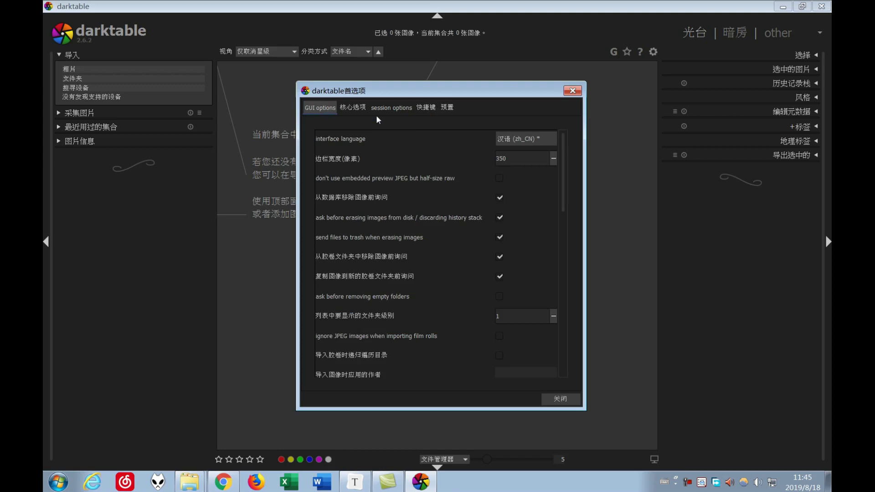
left_click(573, 91)
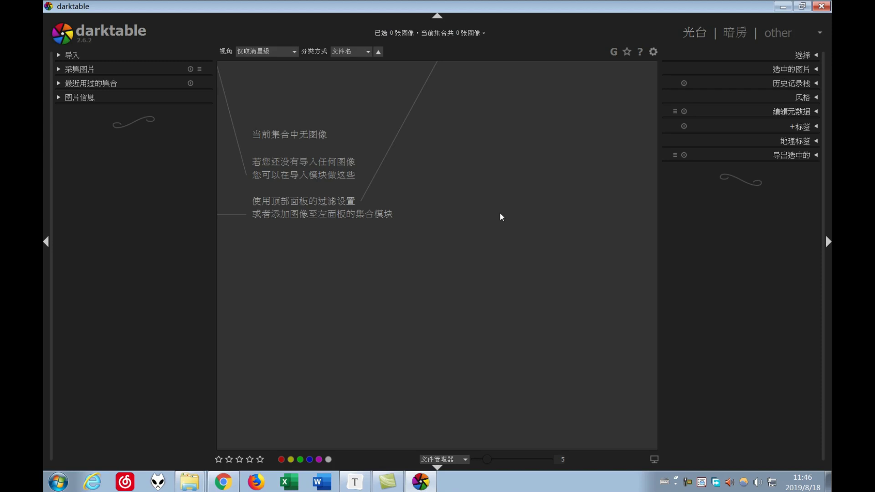
Import SAM_6015.JPG from E:\pic_bak\03旅行2011\成都 into darktable and open it in the darkroom
key("alt+Tab")
left_click_drag(553, 196, 340, 300)
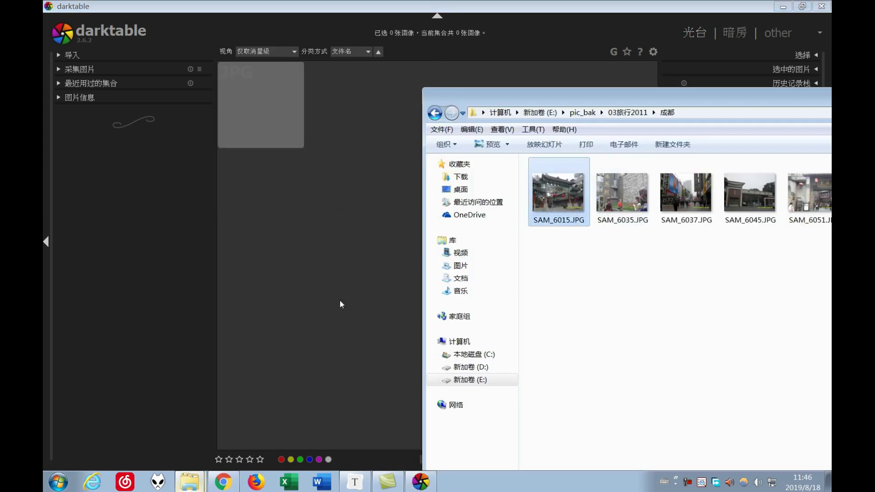
left_click(338, 295)
left_click(263, 101)
double_click(263, 98)
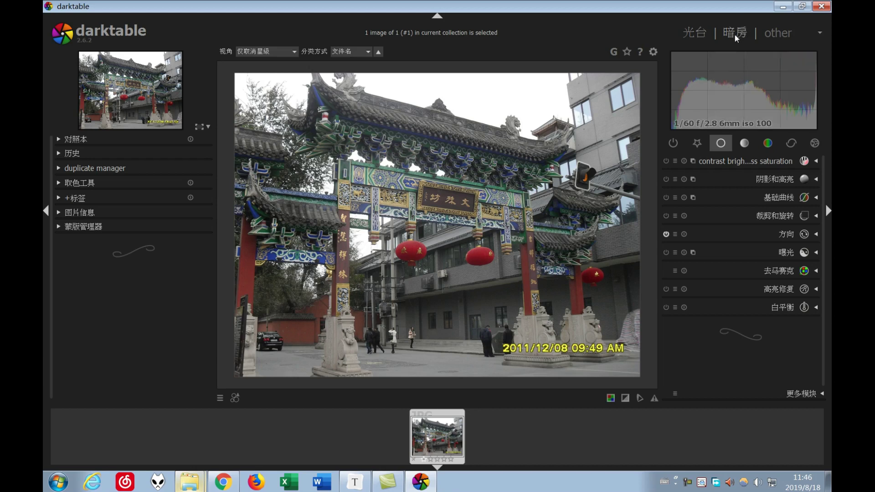
Examine the translated settings of the darkroom's basic modules, including contrast brightness saturation and 阴影和高亮
left_click(757, 164)
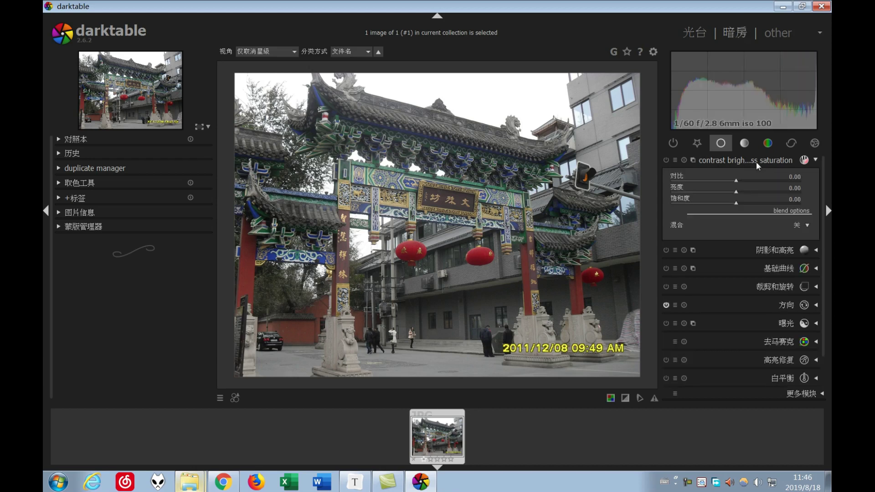
left_click(767, 164)
left_click(776, 183)
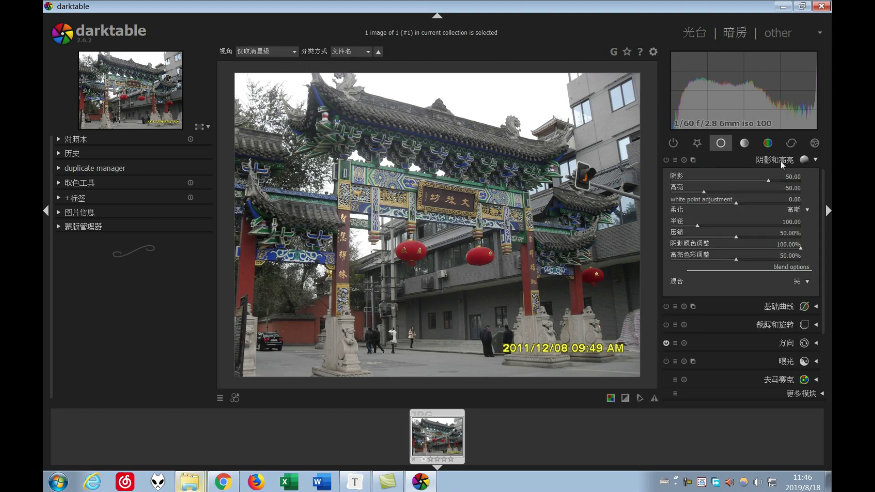
left_click(781, 163)
left_click(783, 198)
left_click(781, 239)
left_click(781, 240)
left_click(783, 254)
Look through the 更多模块 module list and hide the filmstrip below the photo
left_click(782, 263)
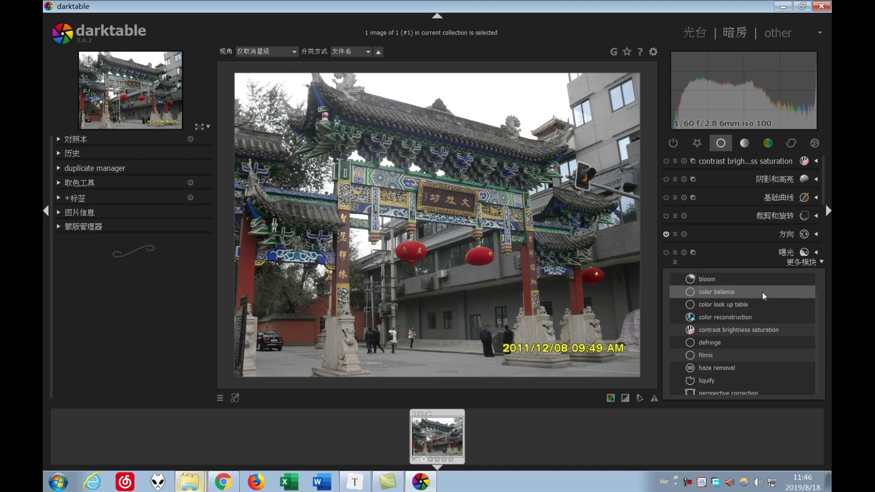
scroll(758, 331, "down", 10)
scroll(758, 331, "down", 5)
key("ctrl+f")
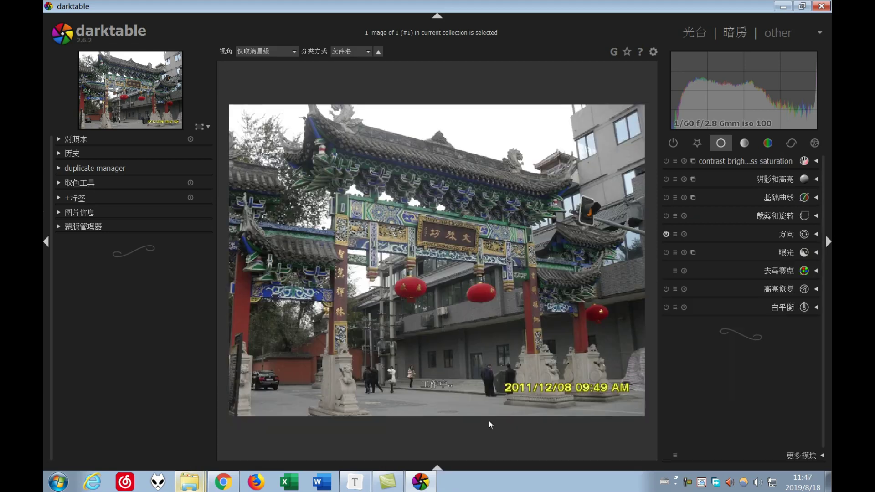
Check the translated module names in the darkroom's tone, colour, correction and favourites groups
left_click(745, 144)
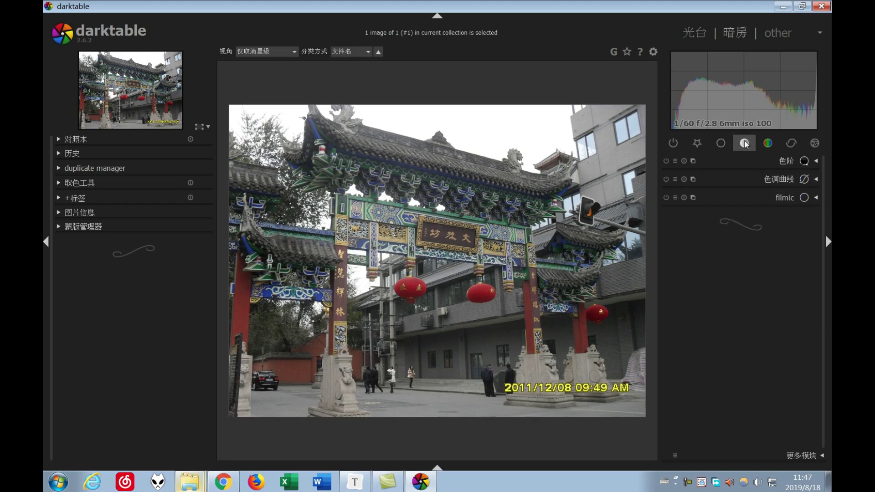
left_click(768, 143)
left_click(792, 144)
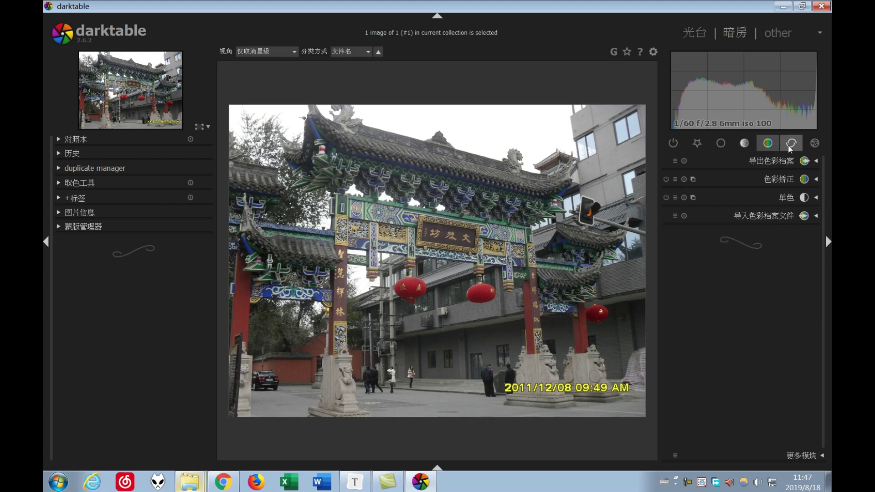
left_click(695, 142)
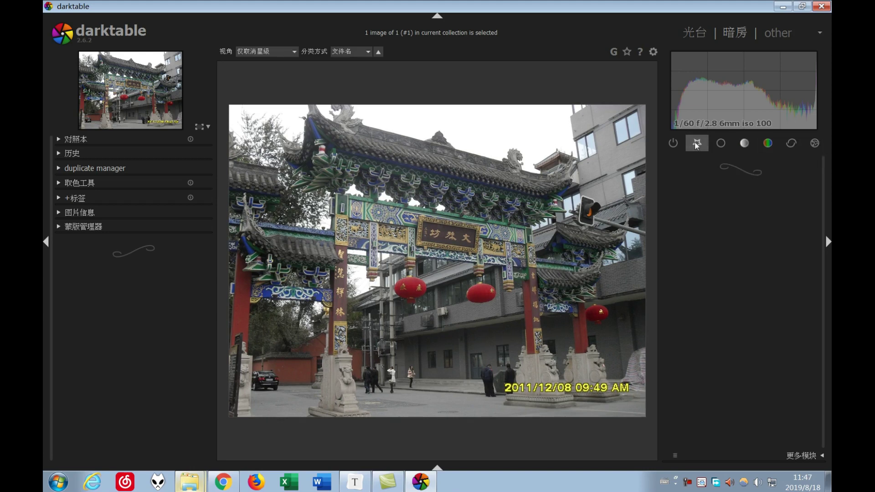